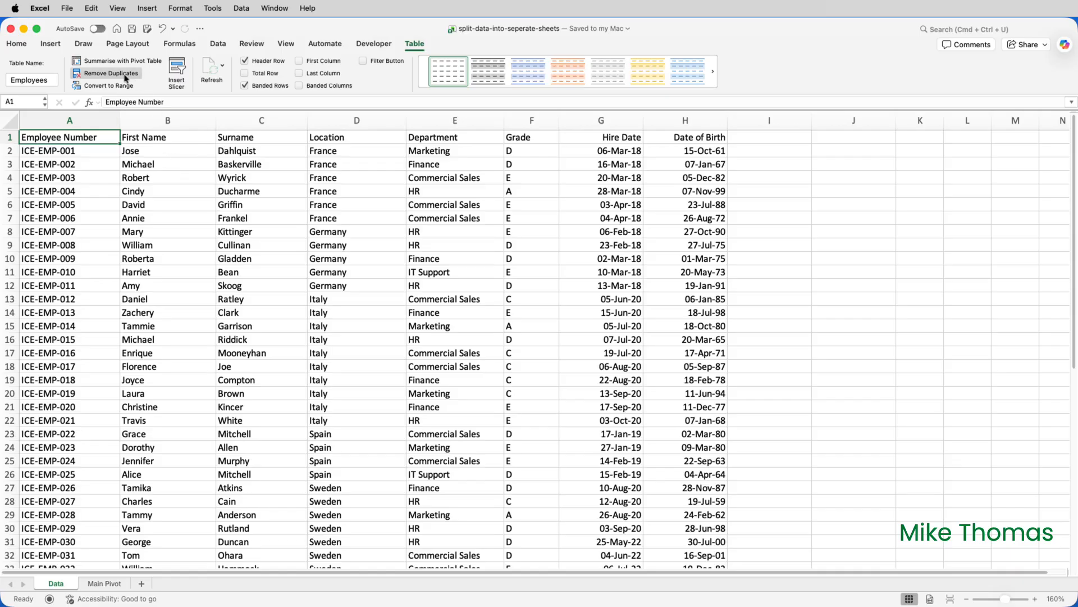
# - Create a pivot table from the Employees table, placed on the existing Main Pivot worksheet at cell A1
pyautogui.click(55, 49)
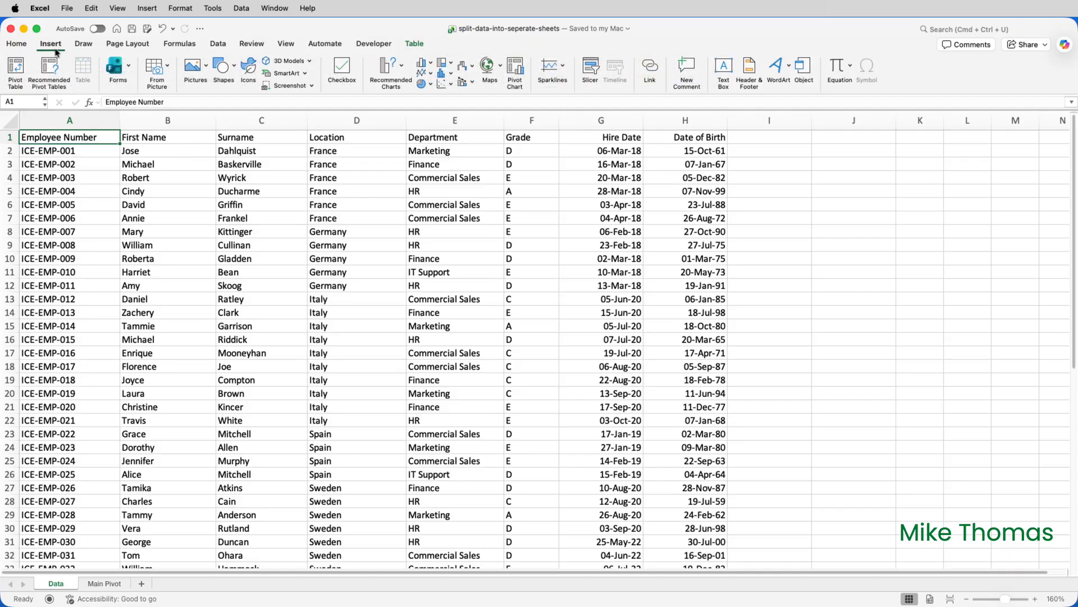
pyautogui.click(16, 71)
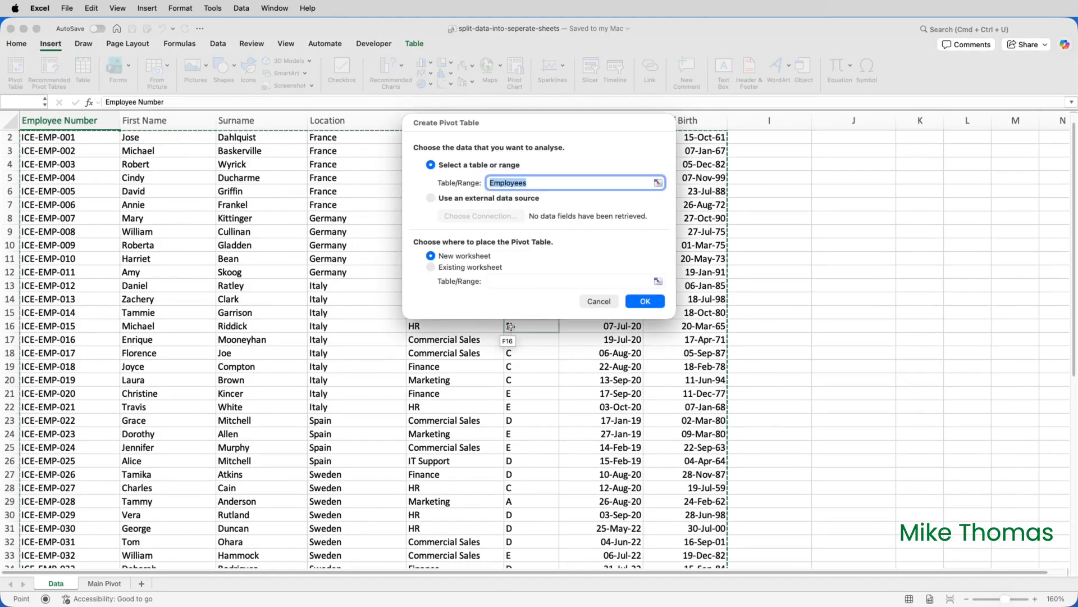
pyautogui.click(431, 268)
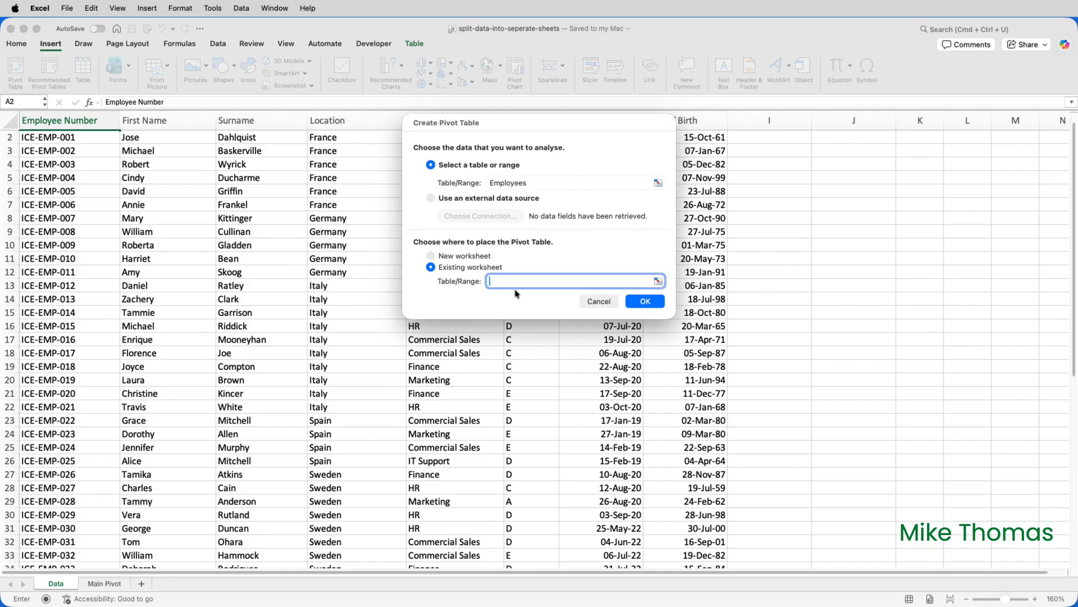
pyautogui.click(111, 585)
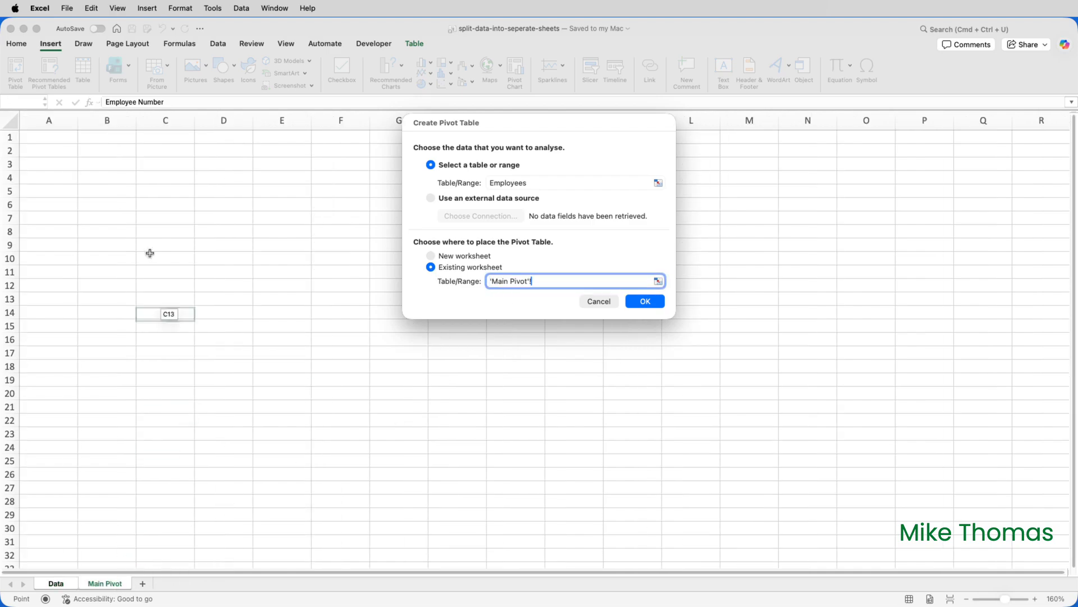
pyautogui.click(50, 138)
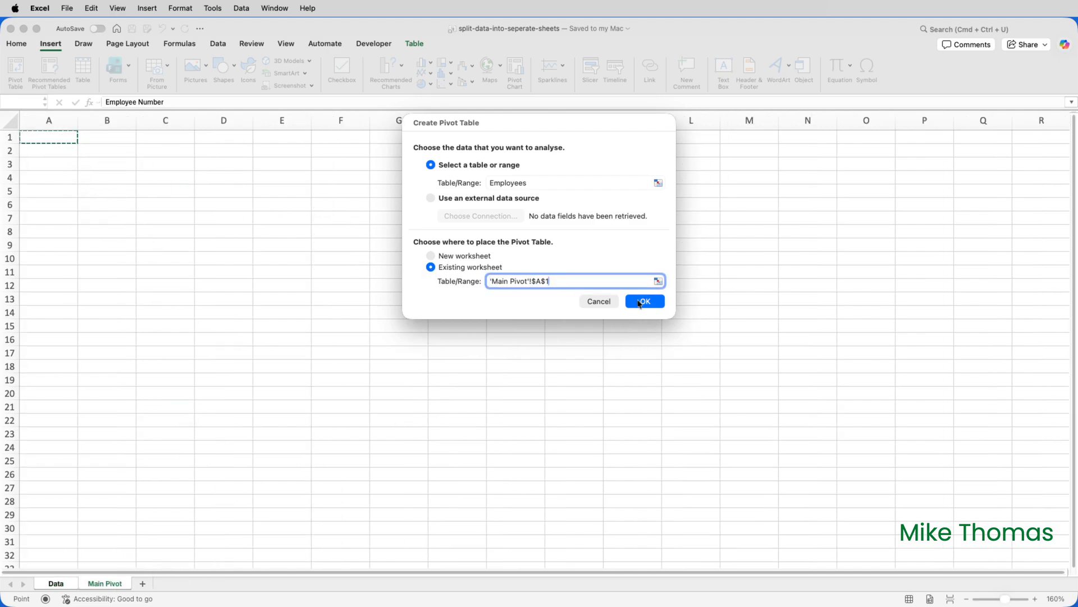
pyautogui.click(643, 302)
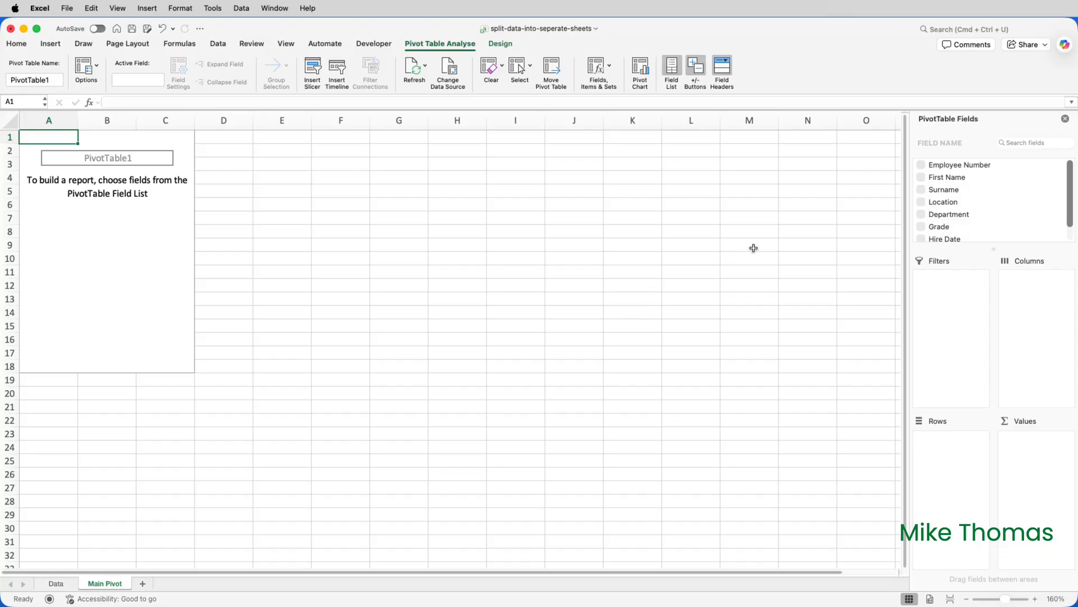
# - Add Employee Number, First Name, Surname, Department and Grade, in that order, to the pivot table's Rows
pyautogui.click(964, 166)
pyautogui.moveTo(965, 166); pyautogui.dragTo(954, 456)
pyautogui.moveTo(948, 177); pyautogui.dragTo(957, 455)
pyautogui.moveTo(944, 191); pyautogui.dragTo(959, 464)
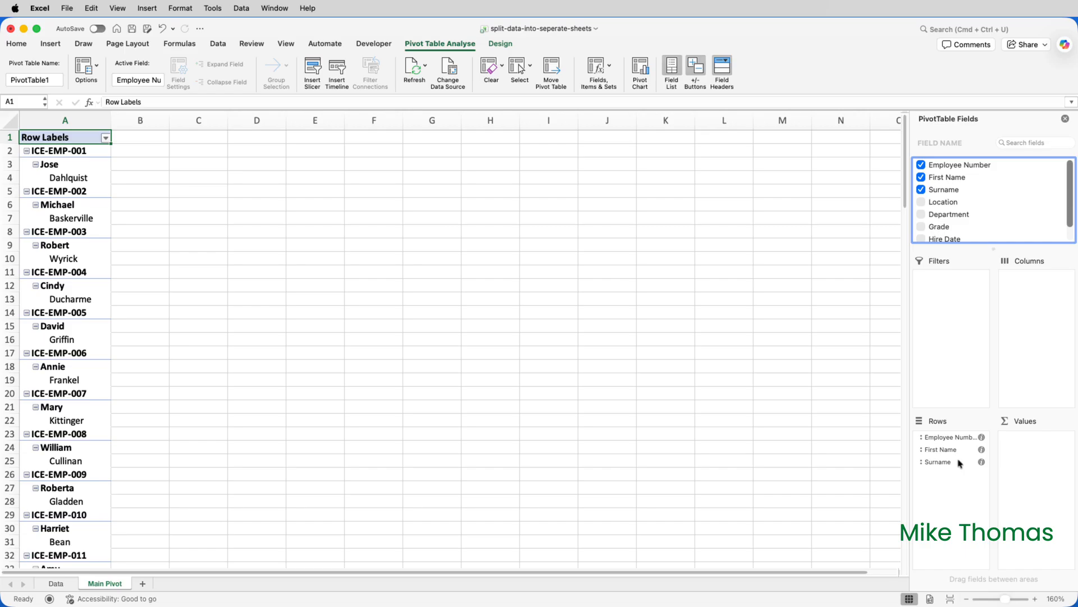
pyautogui.moveTo(963, 218); pyautogui.dragTo(966, 479)
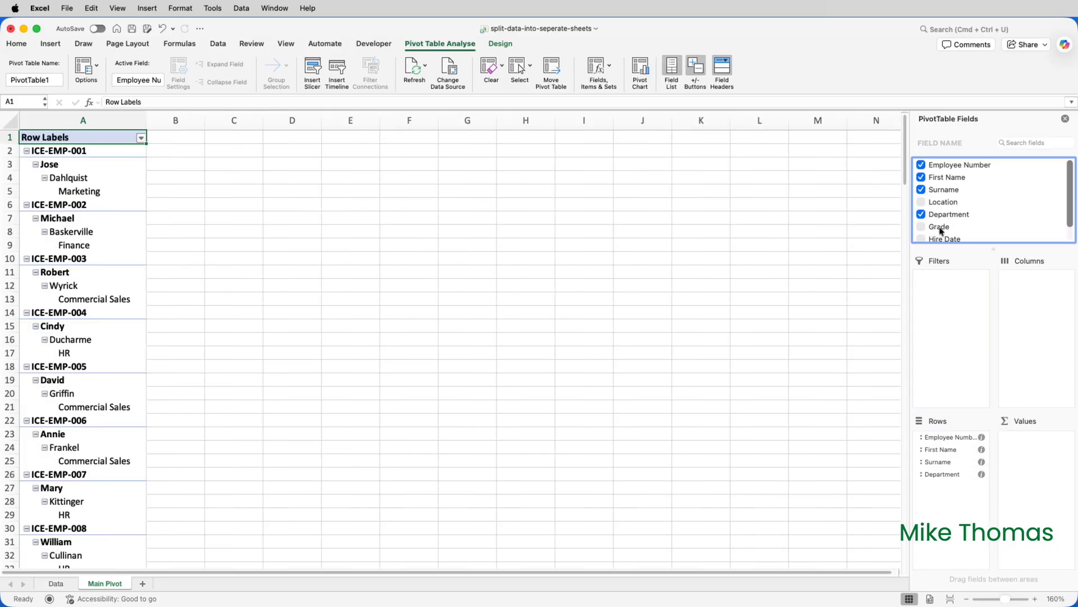
pyautogui.moveTo(941, 228); pyautogui.dragTo(966, 486)
# - Add Hire Date and Date of Birth below Grade in the Rows area, undoing the automatic date grouping after each
pyautogui.scroll(-1, 968, 226)
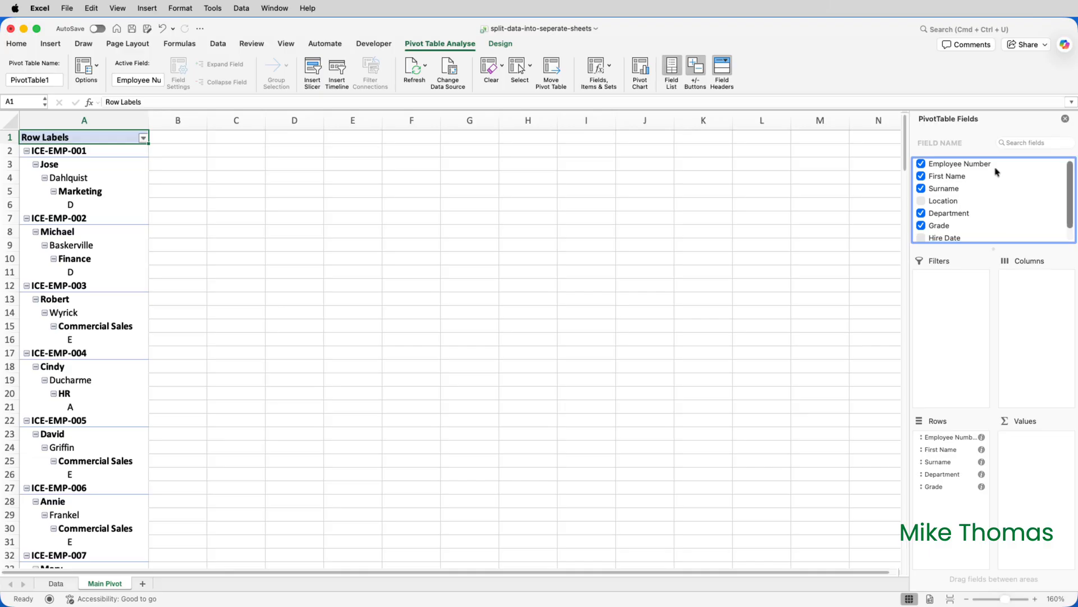
pyautogui.moveTo(952, 233); pyautogui.dragTo(985, 514)
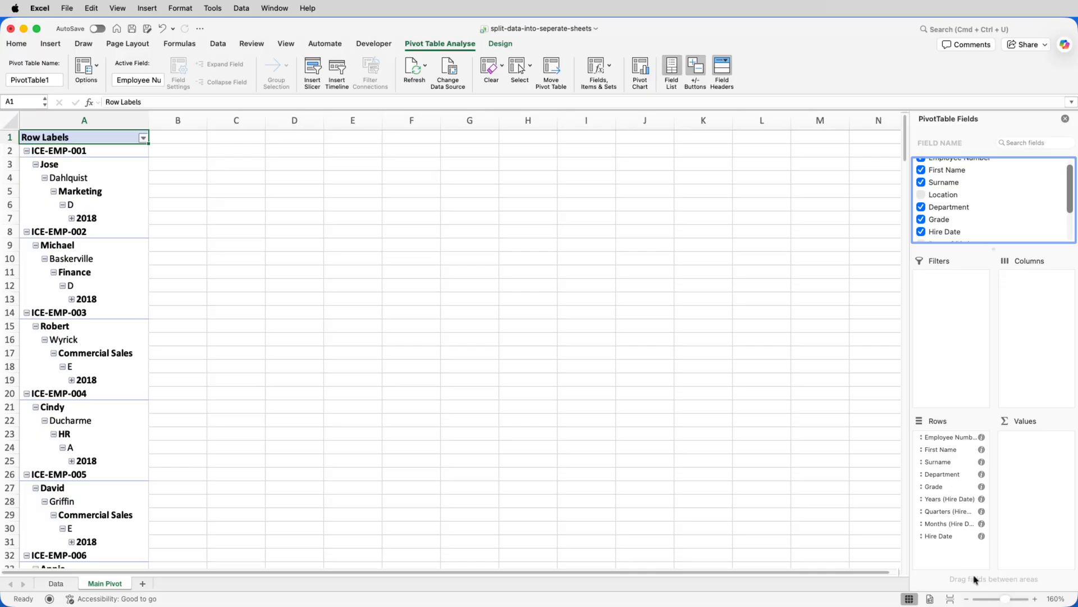
pyautogui.press('super+z')
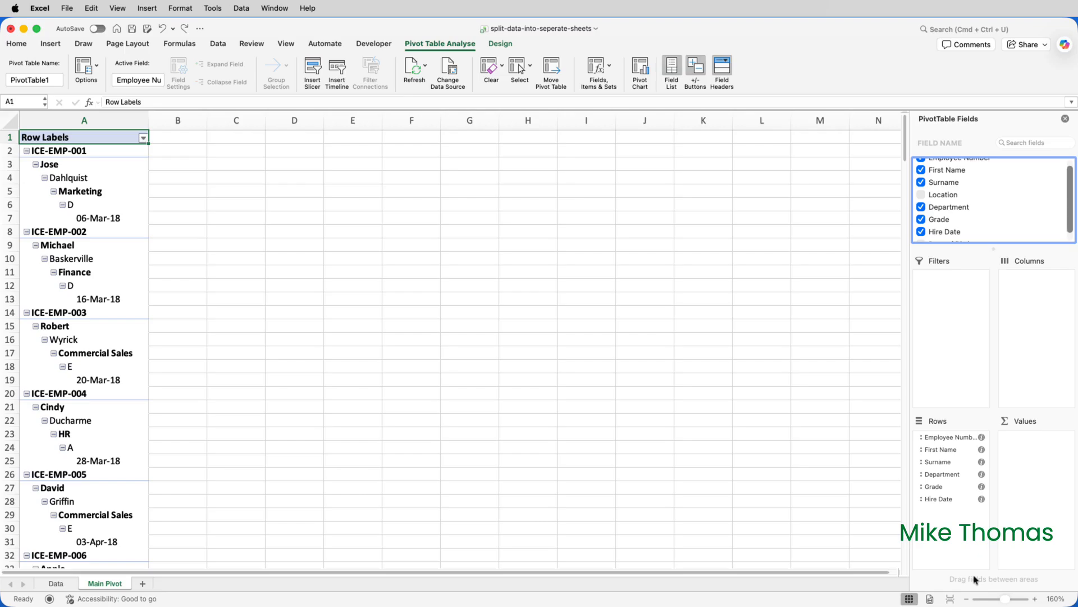
pyautogui.scroll(-1, 997, 216)
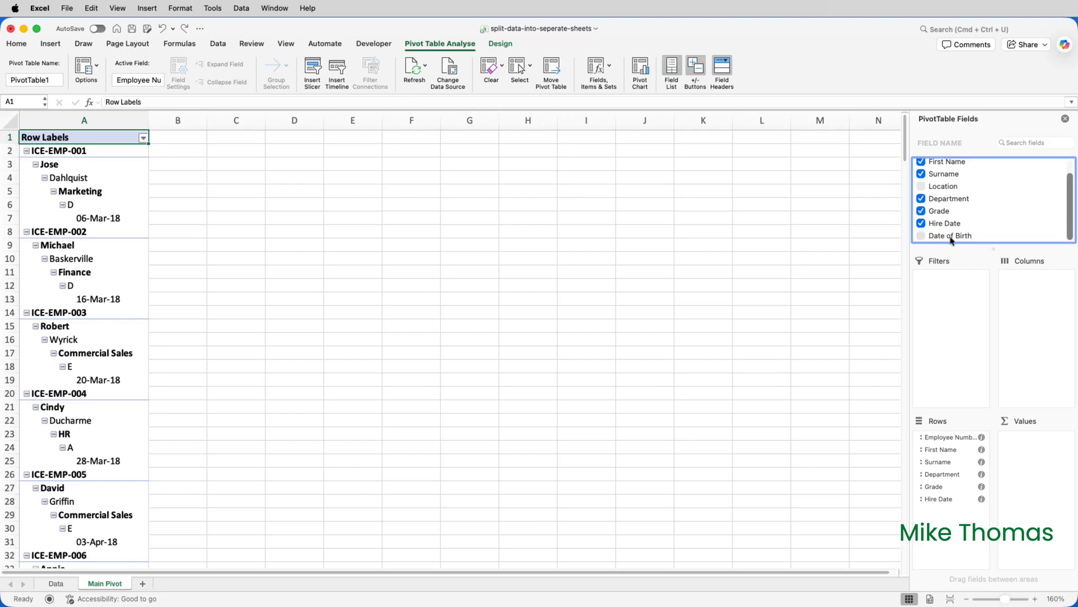
pyautogui.moveTo(951, 240); pyautogui.dragTo(984, 546)
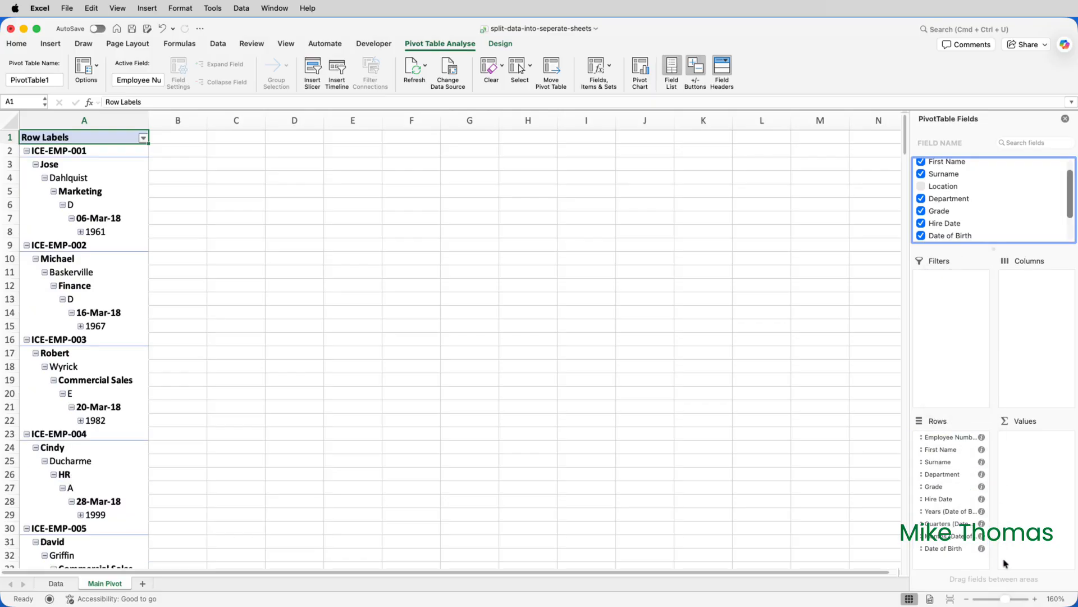
pyautogui.press('super+z')
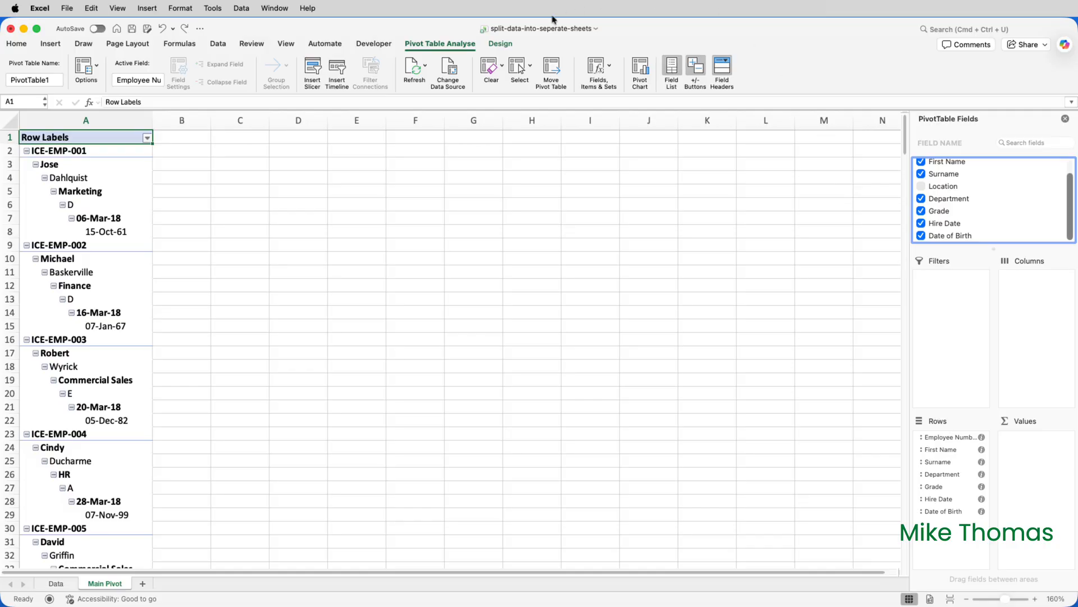
# - Show the pivot table in Tabular Form and turn off all of its subtotals
pyautogui.click(502, 44)
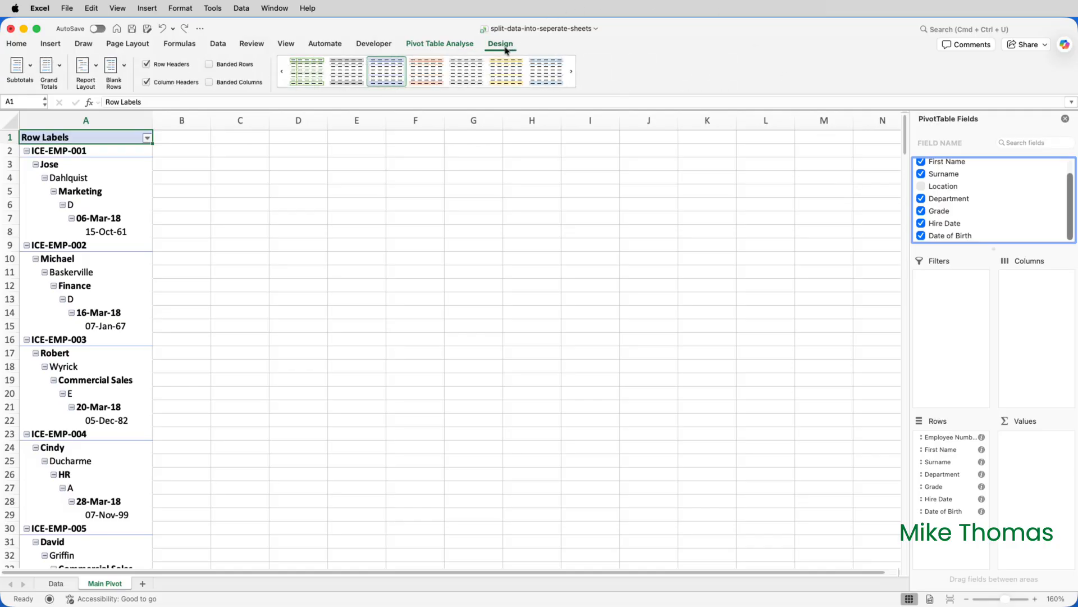
pyautogui.click(90, 70)
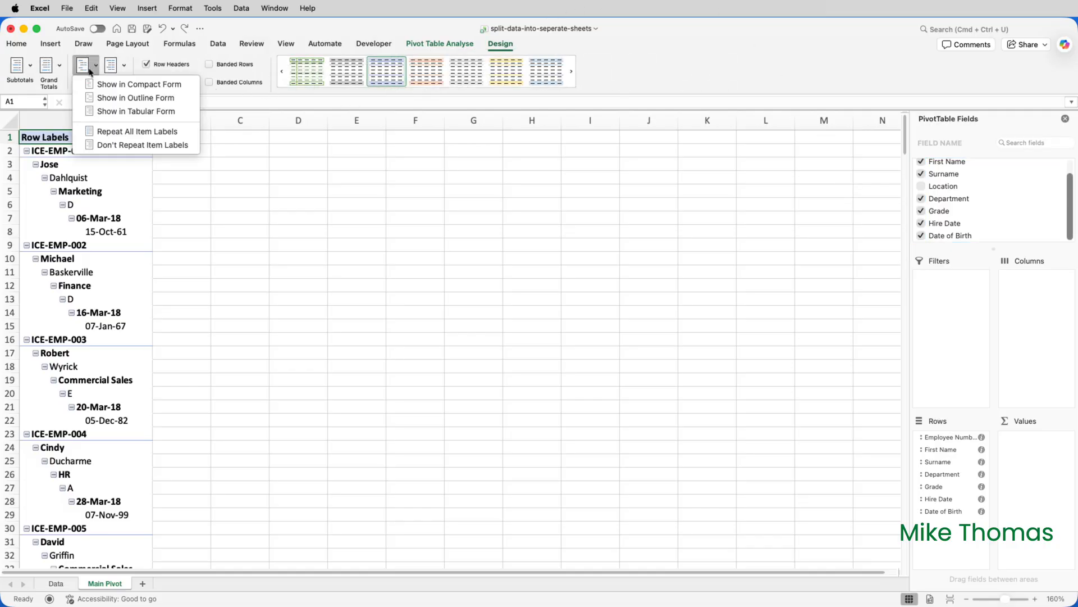
pyautogui.click(127, 116)
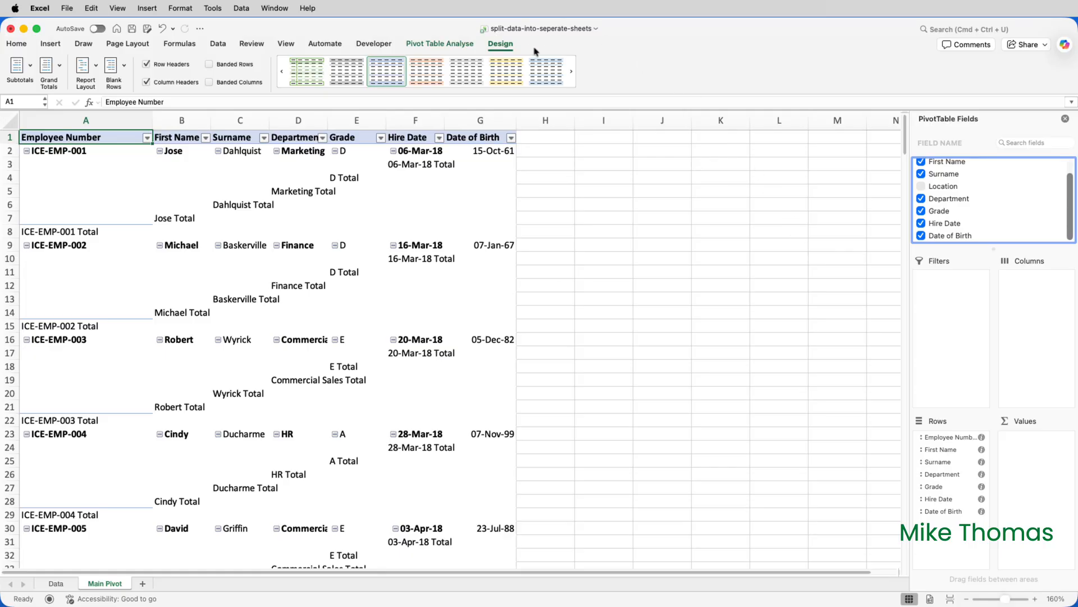
pyautogui.click(27, 68)
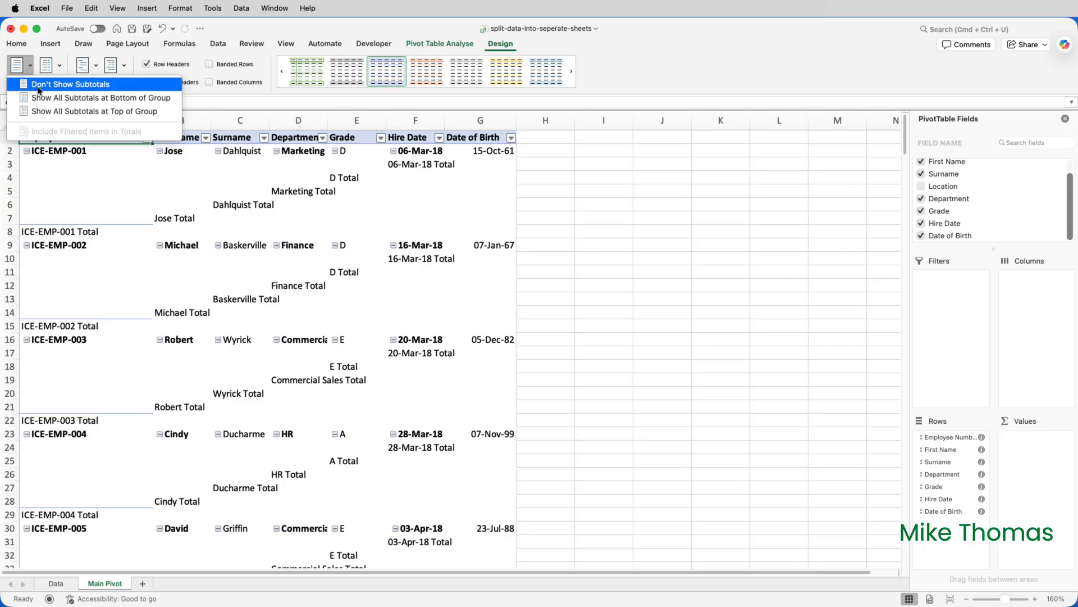
pyautogui.click(39, 84)
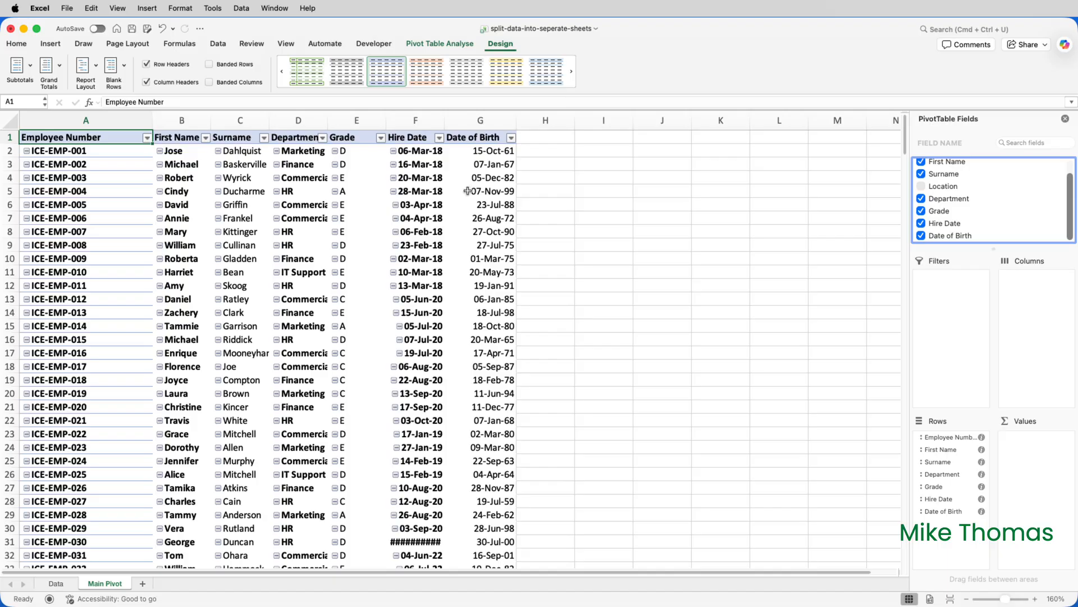
# - Hide the expand/collapse (+/-) buttons in the pivot table
pyautogui.click(450, 50)
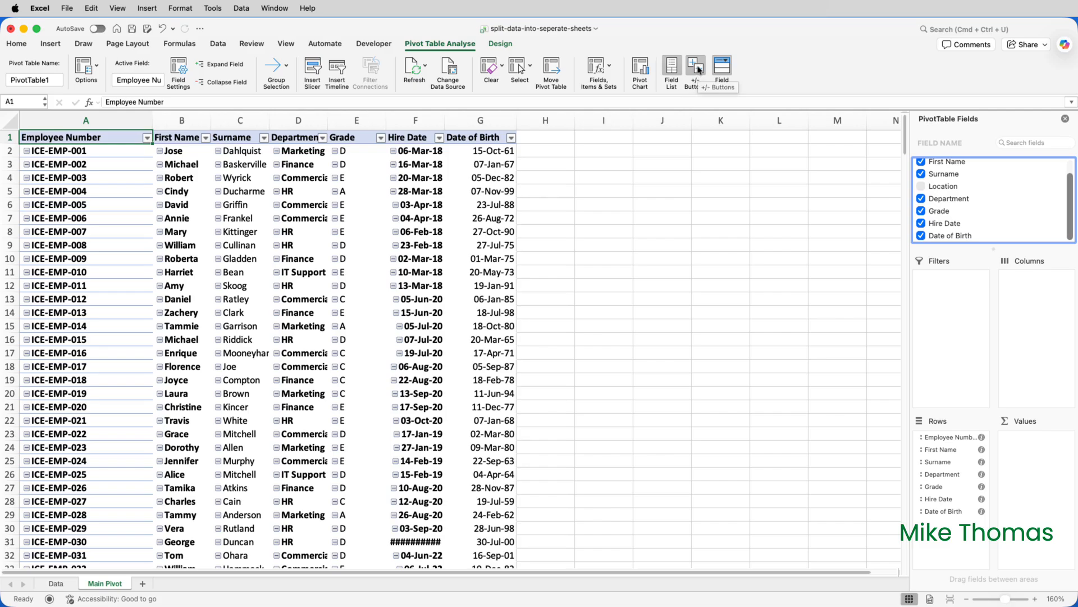
pyautogui.click(699, 70)
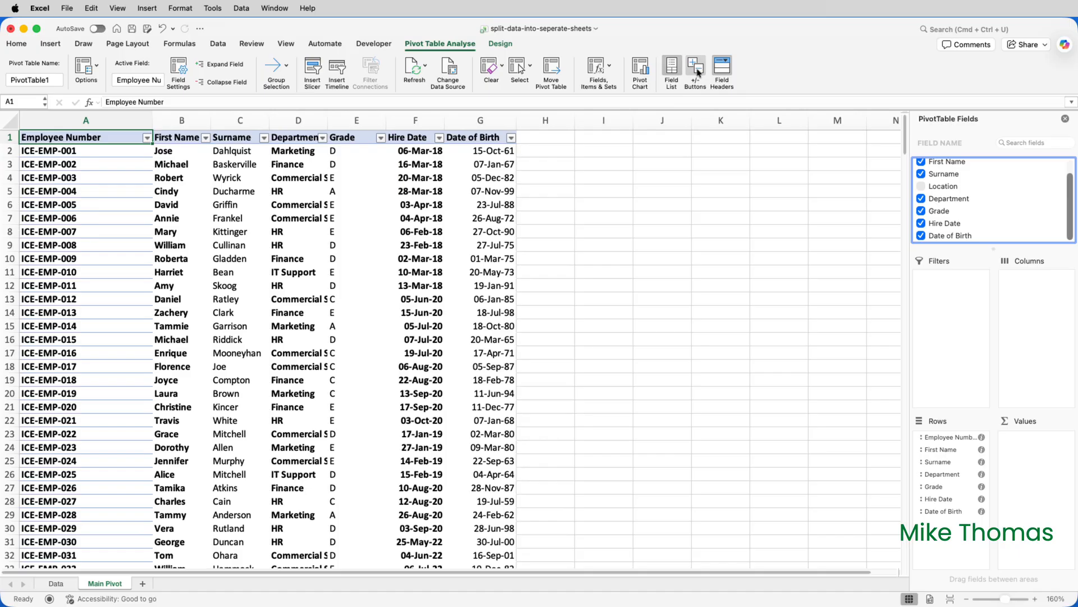
pyautogui.click(699, 72)
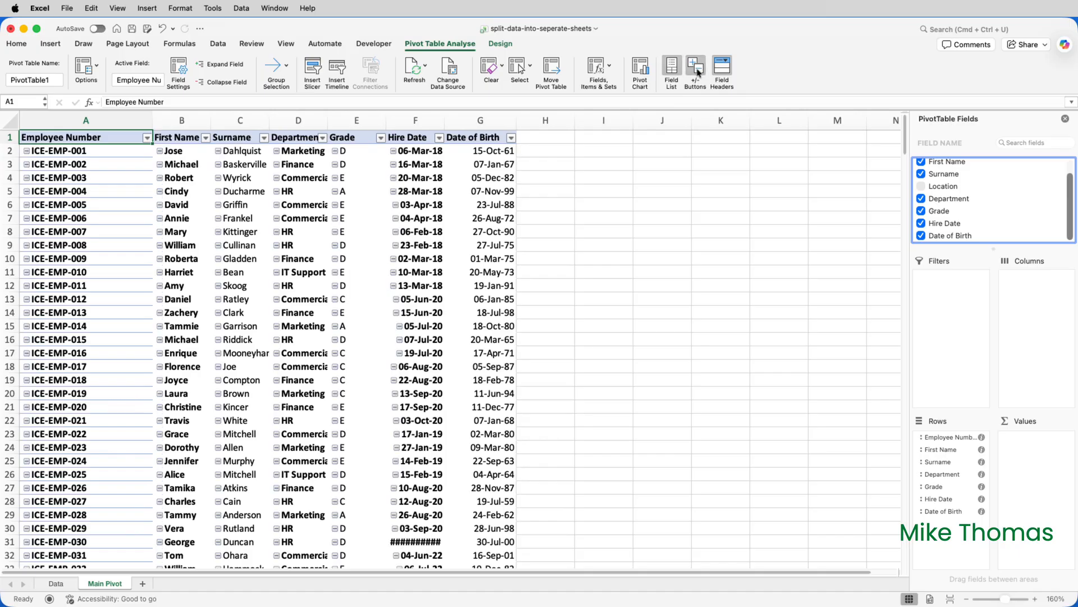
pyautogui.click(699, 72)
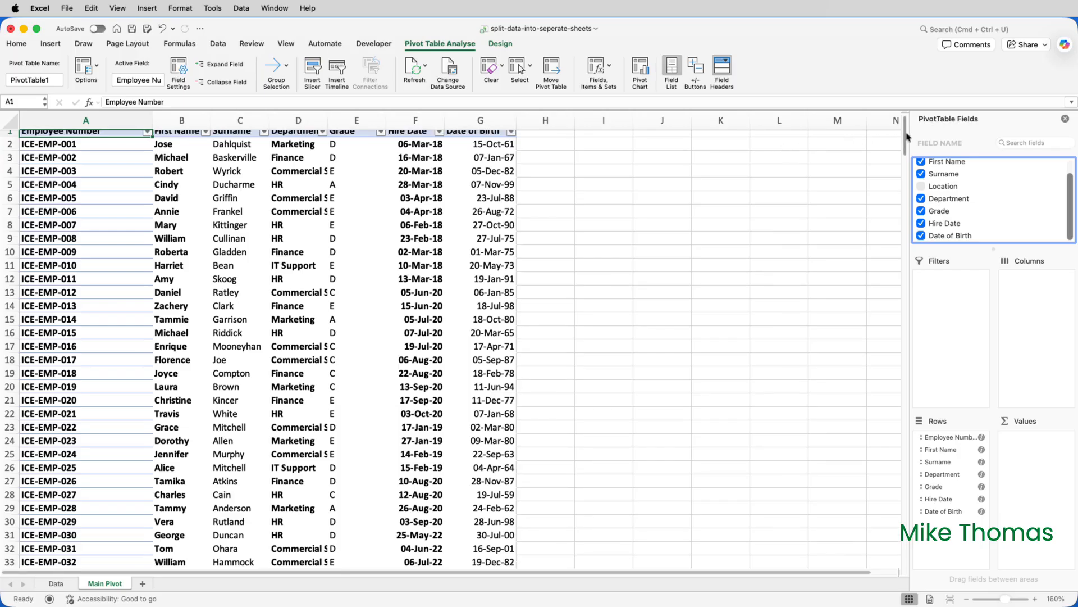
# - Turn off the pivot table's grand totals for rows and columns, and check the end of the table
pyautogui.moveTo(906, 137); pyautogui.dragTo(906, 198)
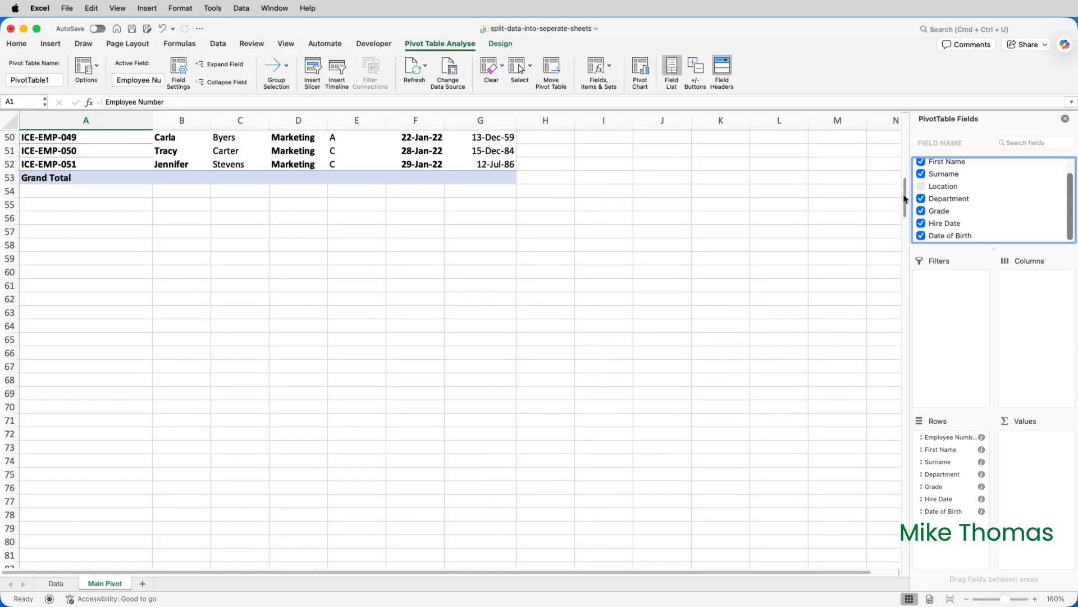
pyautogui.moveTo(905, 198); pyautogui.dragTo(905, 135)
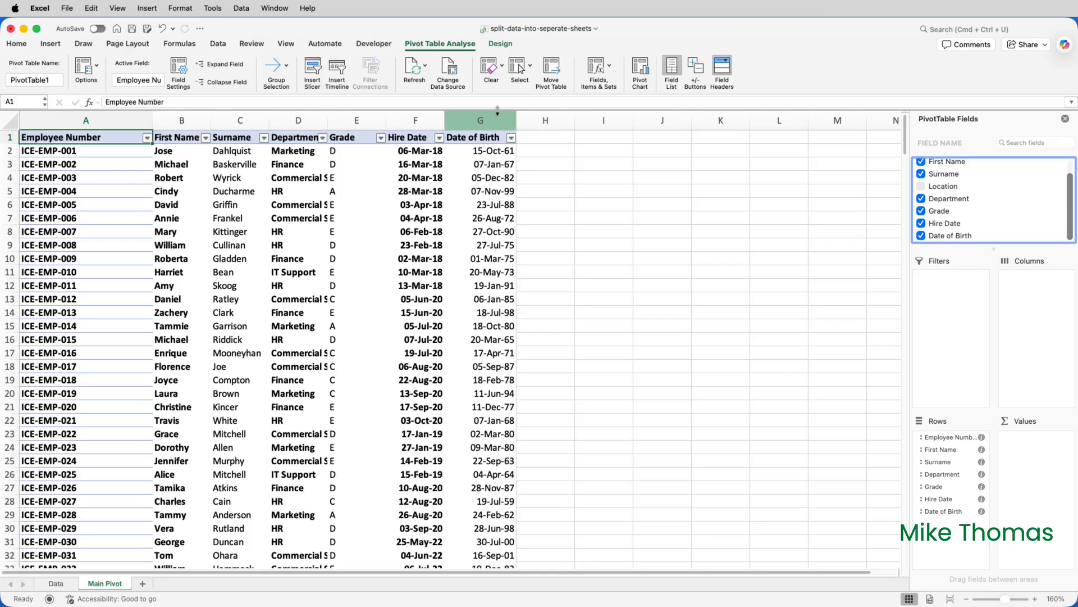
pyautogui.click(500, 44)
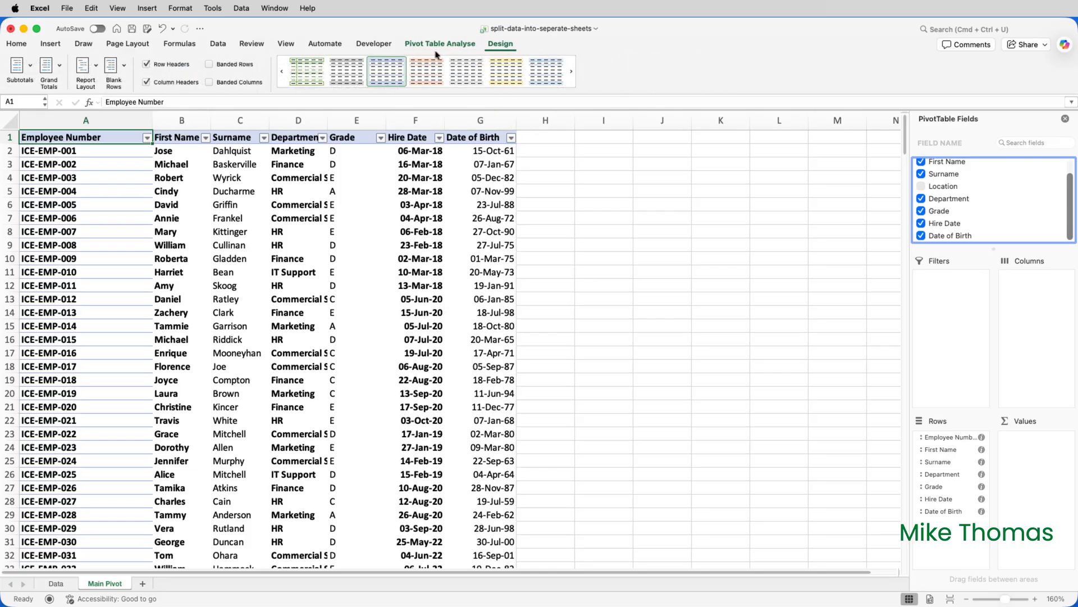
pyautogui.click(48, 67)
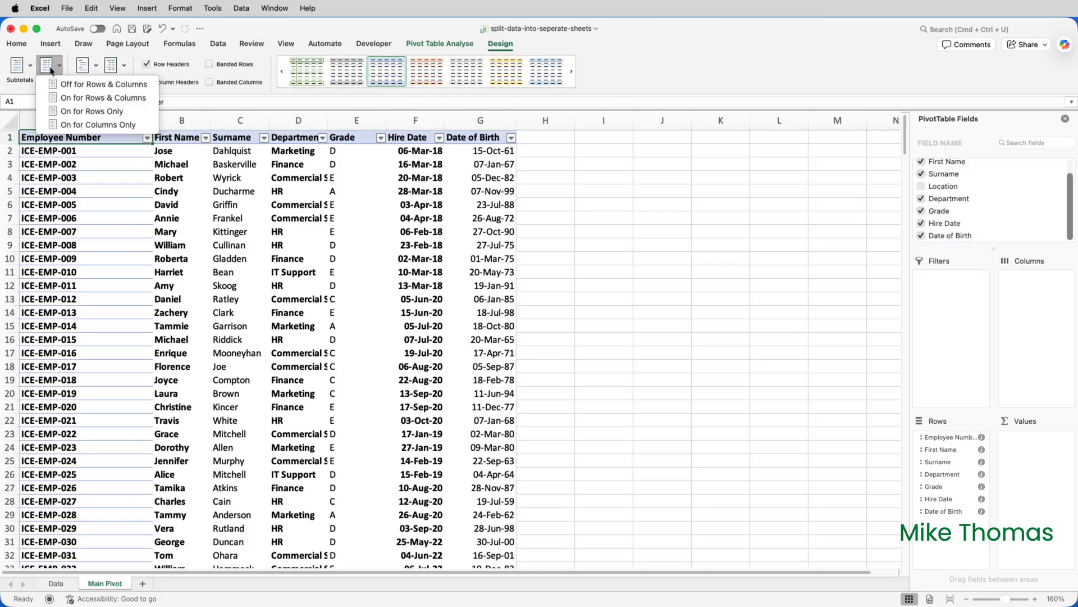
pyautogui.click(87, 89)
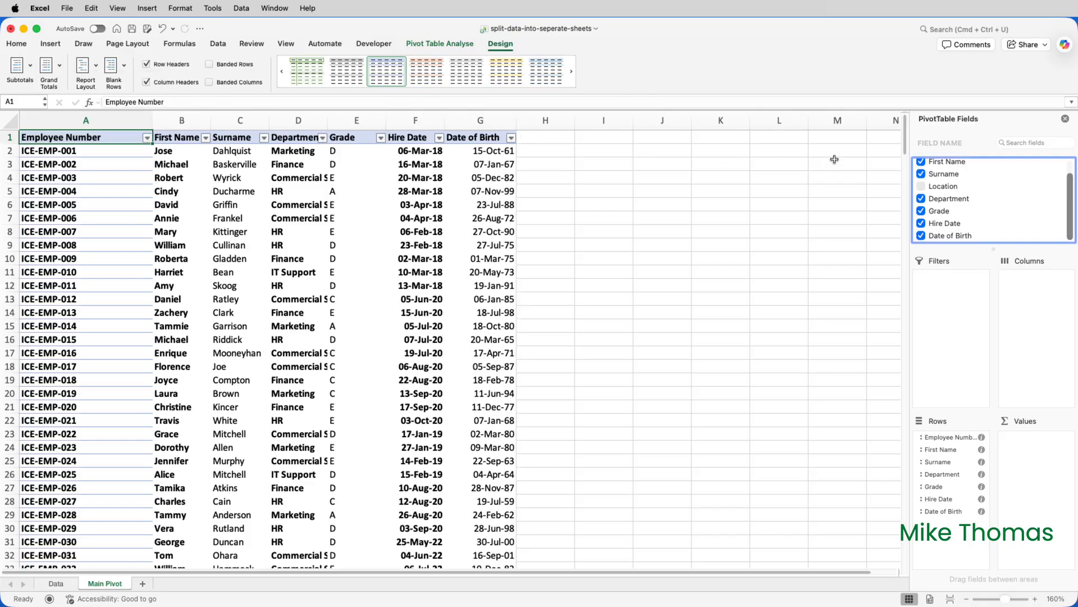
pyautogui.scroll(-10, 904, 147)
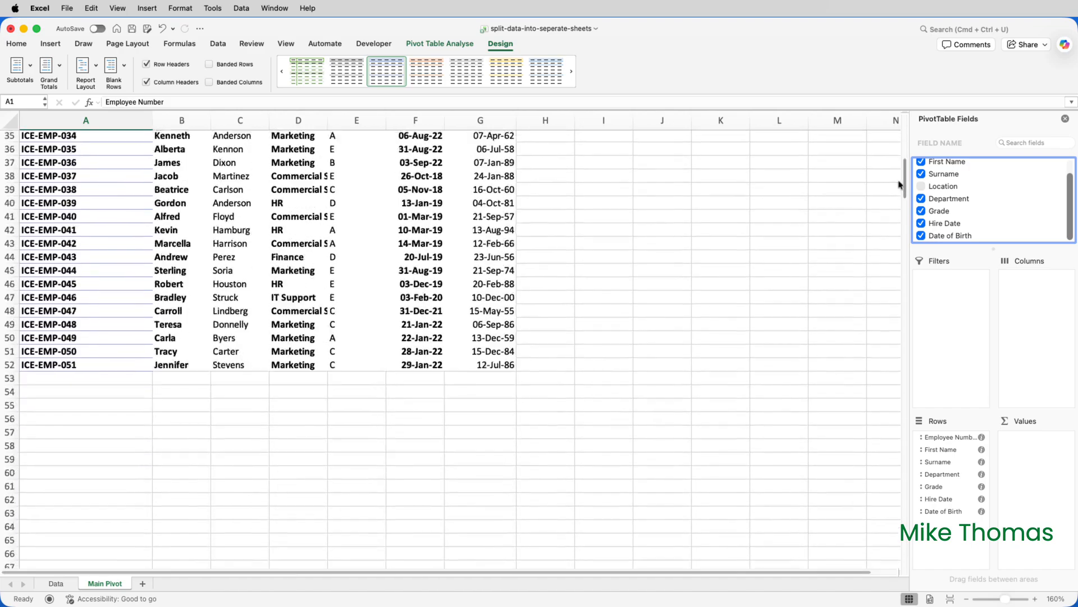
pyautogui.scroll(12, 899, 140)
pyautogui.scroll(2, 896, 136)
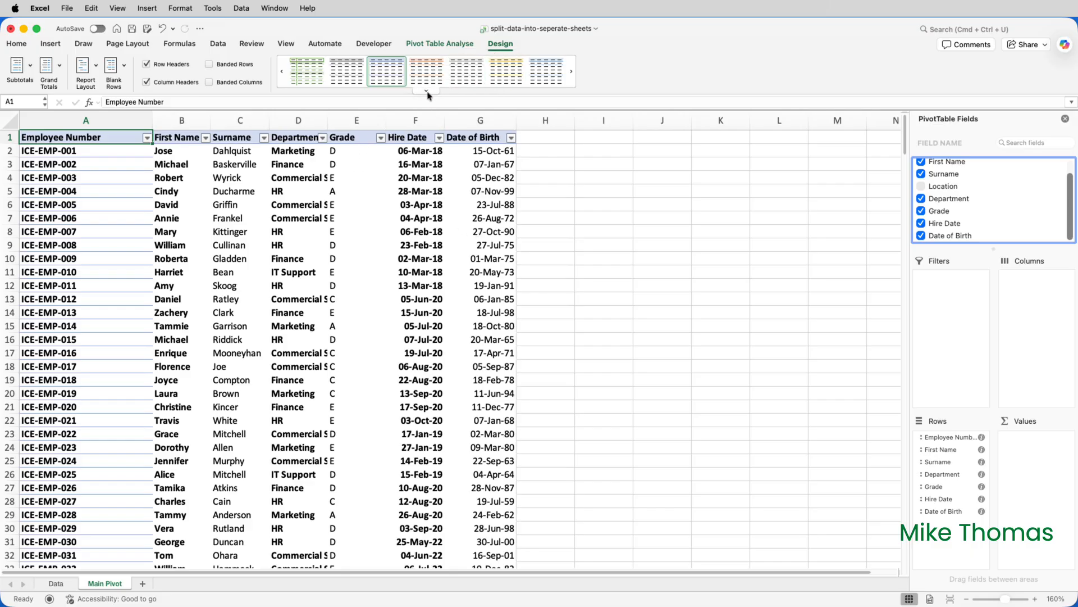
# - Apply the first plain black-and-white Light style to the pivot table and add Location as its report filter
pyautogui.click(426, 91)
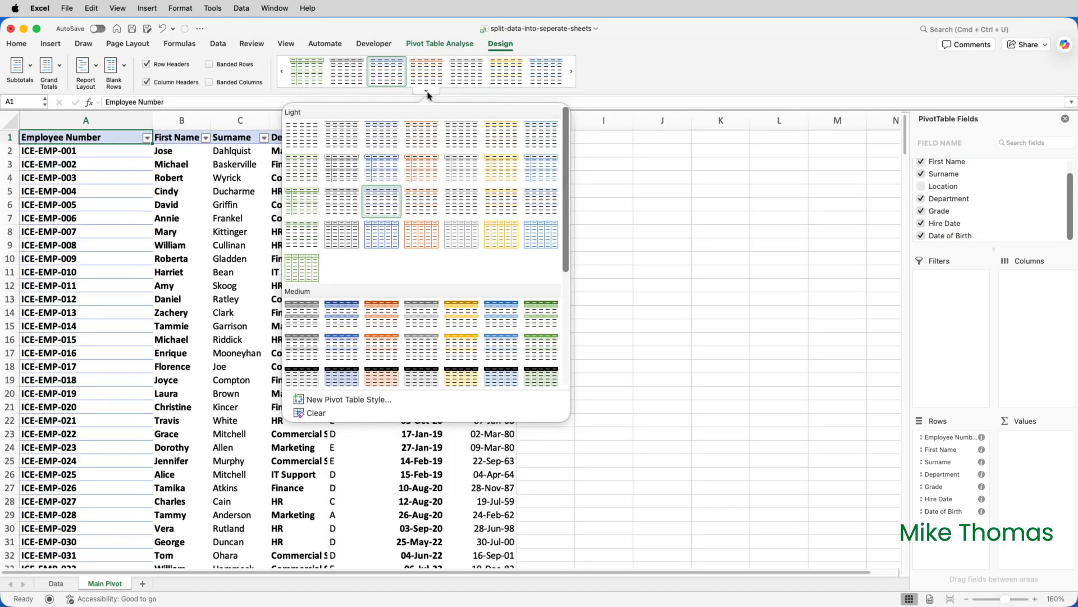
pyautogui.click(302, 134)
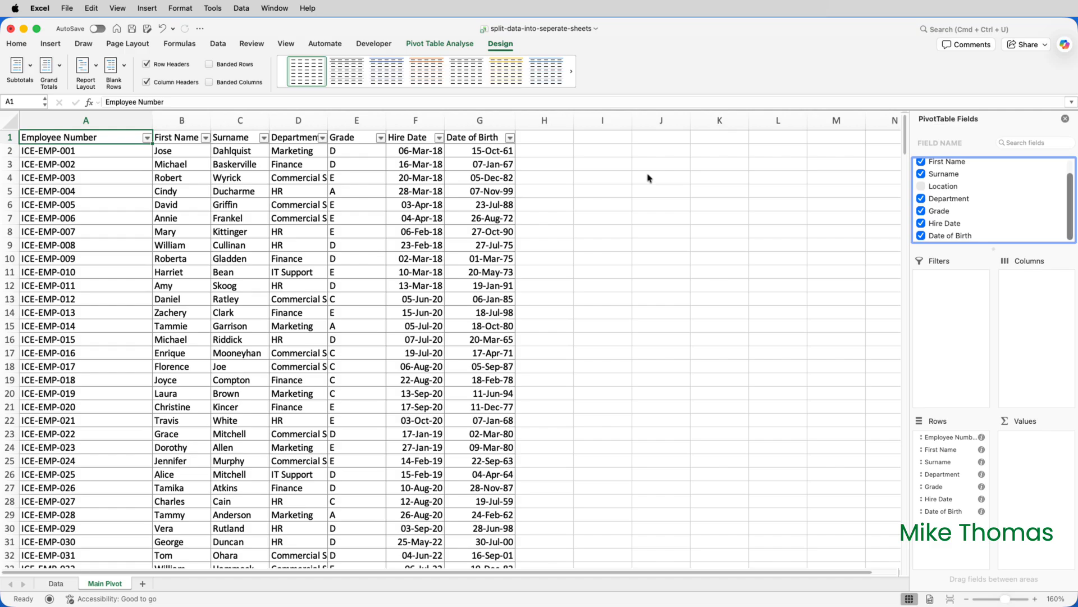
pyautogui.moveTo(945, 188); pyautogui.dragTo(944, 284)
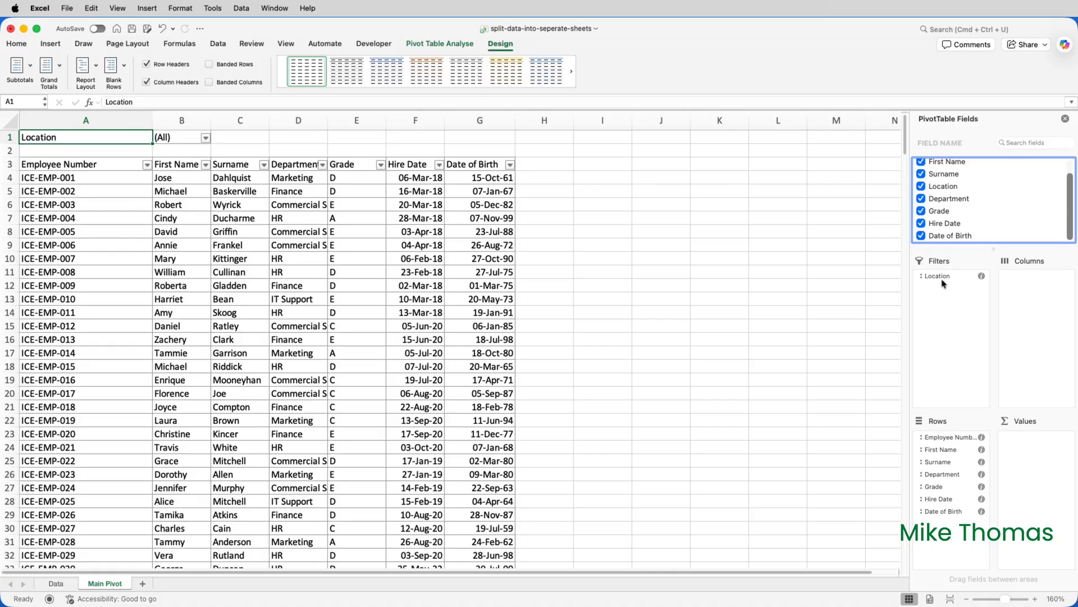
pyautogui.click(206, 138)
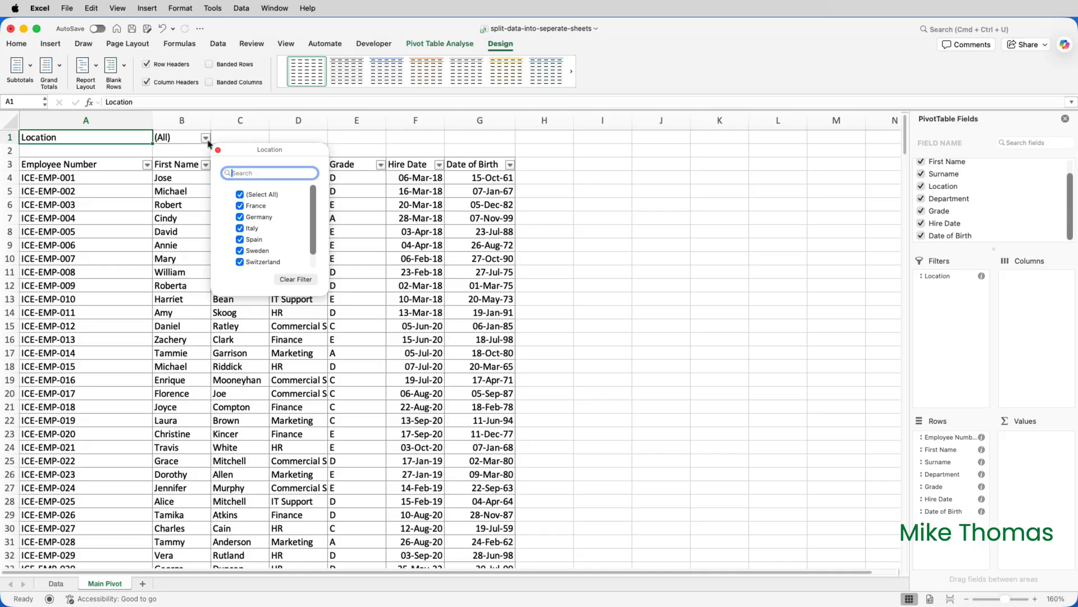
pyautogui.click(208, 142)
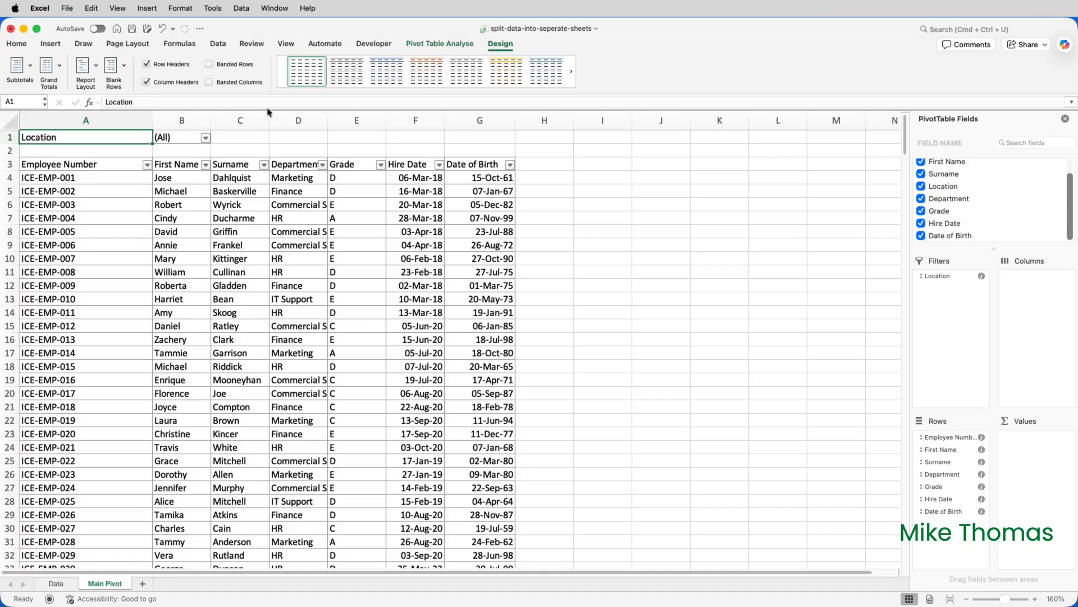
# - Generate a separate sheet for each Location from the pivot table using Show Report Filter Pages
pyautogui.click(434, 48)
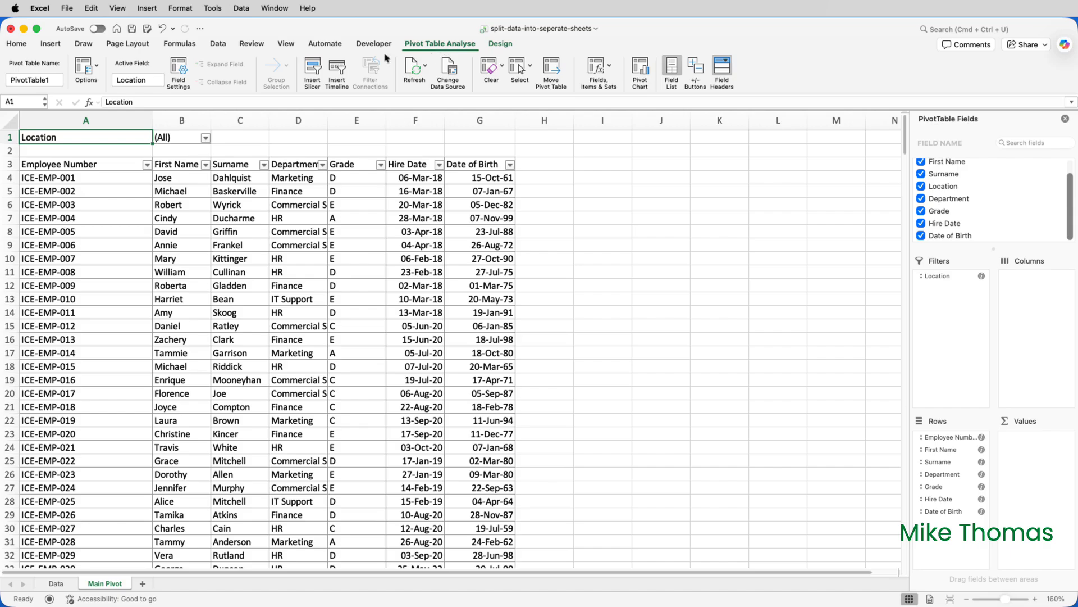
pyautogui.click(98, 67)
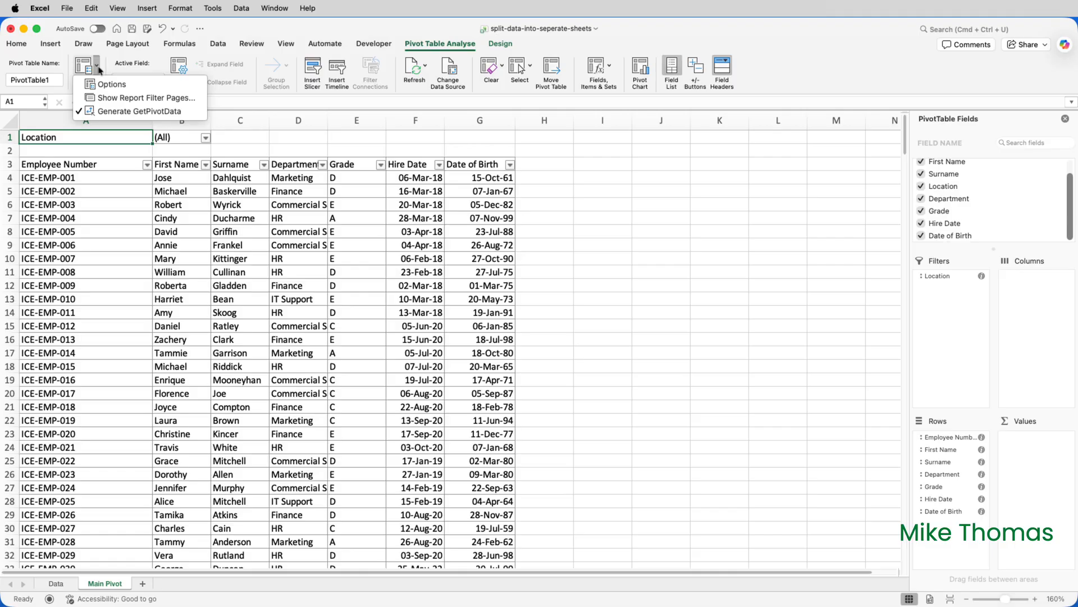
pyautogui.click(127, 98)
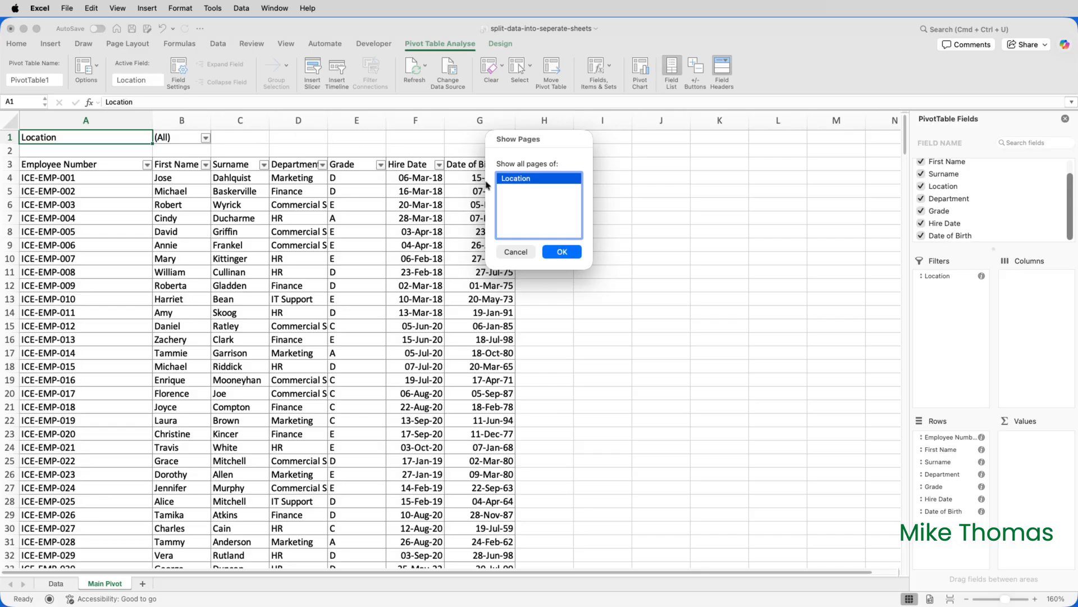
pyautogui.click(559, 254)
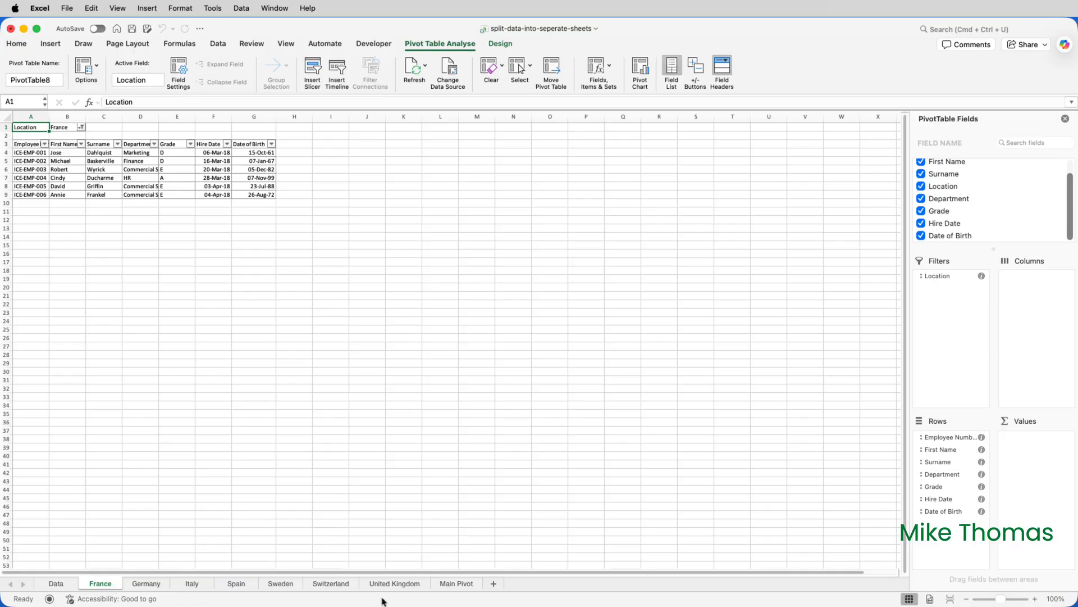
# - Group the sheets France through United Kingdom, zoom them to 160%, and check the Germany and Italy sheets
pyautogui.keyDown('shift'); pyautogui.click(413, 587); pyautogui.keyUp('shift')
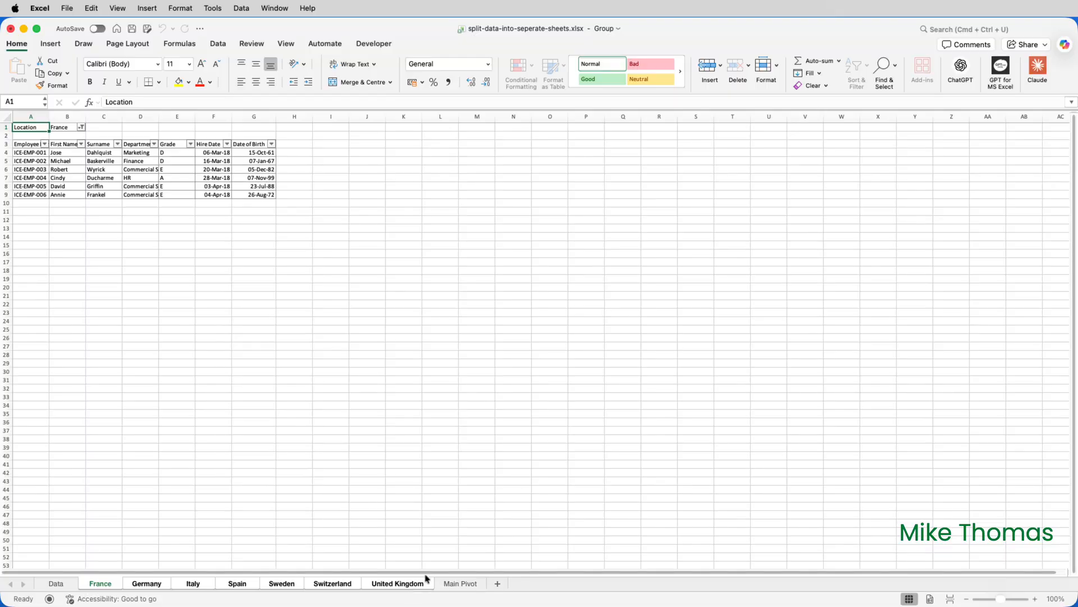
pyautogui.click(1034, 600)
pyautogui.click(1035, 600)
pyautogui.click(1034, 600)
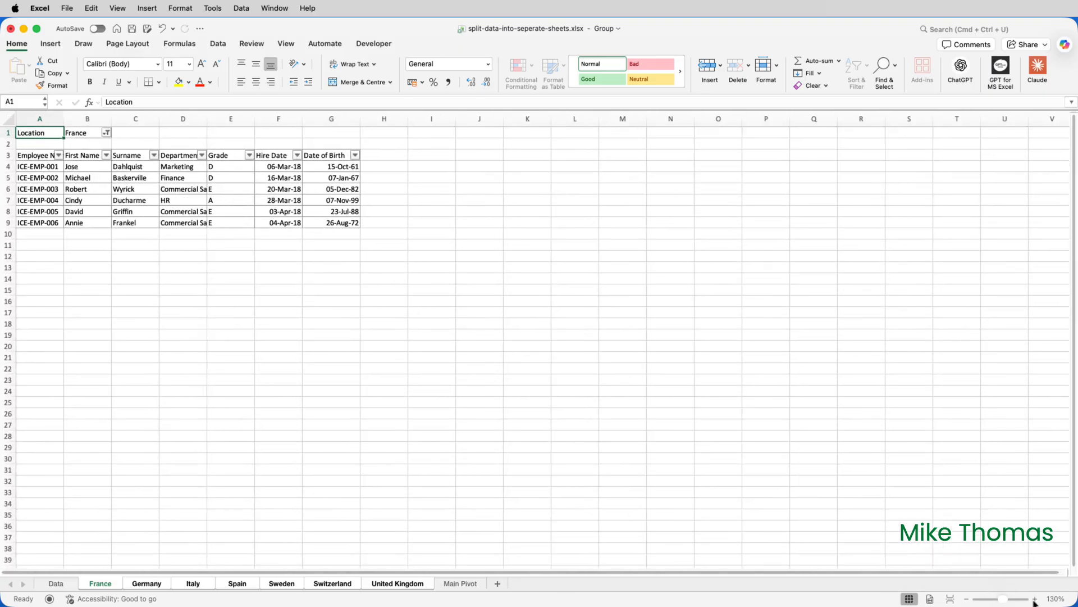
pyautogui.click(1033, 599)
pyautogui.click(1034, 599)
pyautogui.click(1034, 599)
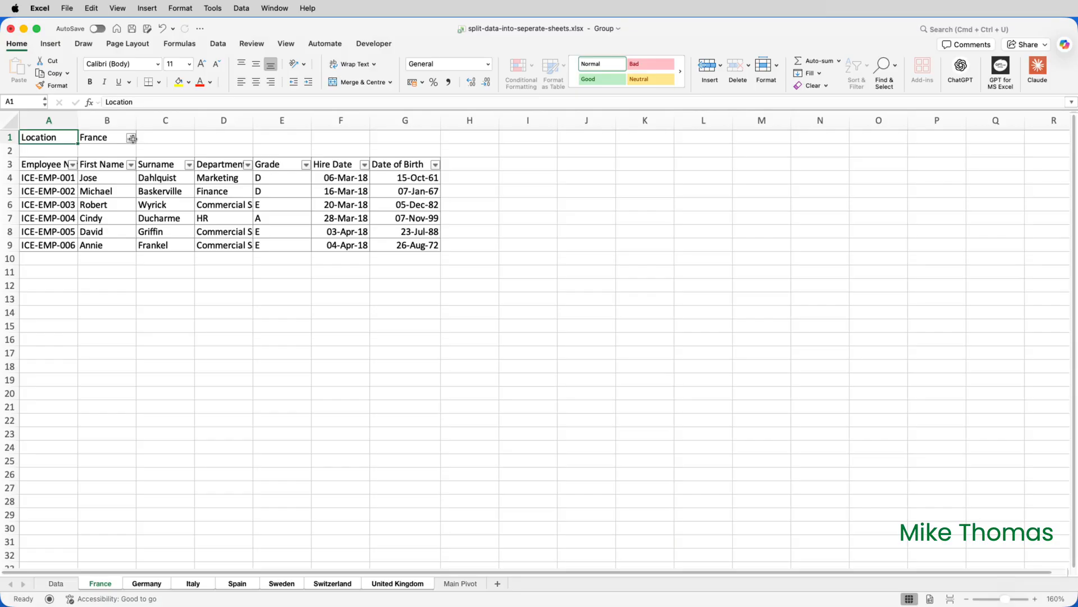
pyautogui.click(157, 584)
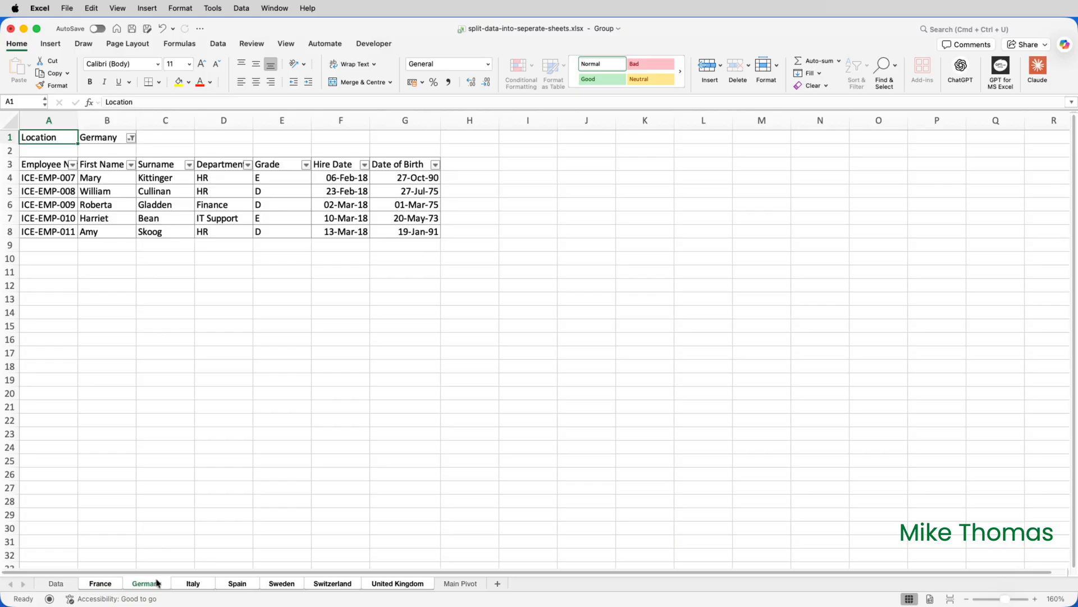
pyautogui.click(189, 584)
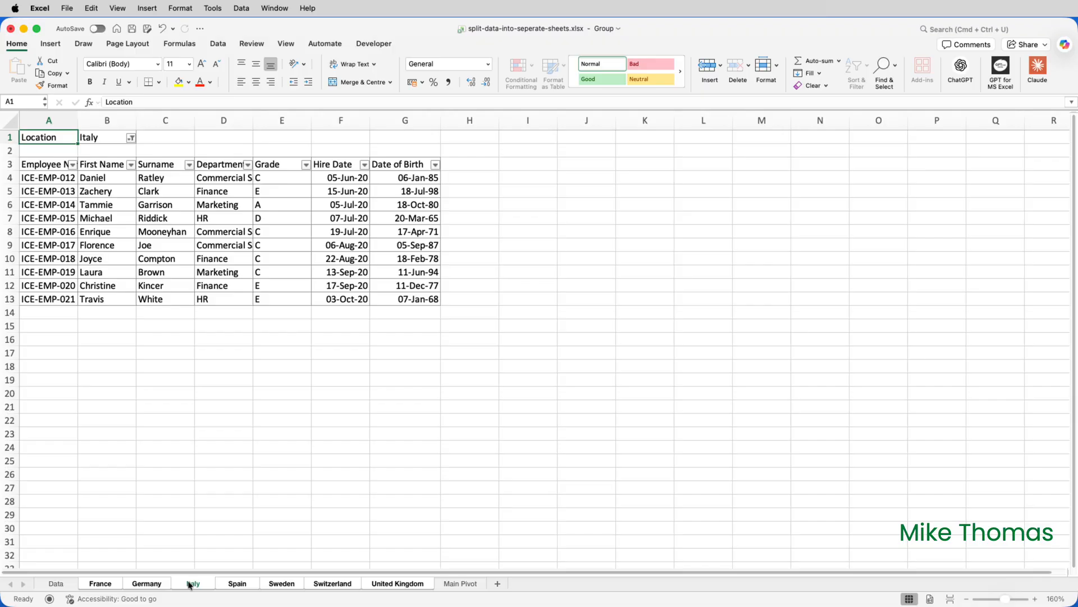
# - On the Data sheet, move the detached employee record from row 57 to row 53, directly below the table's last row
pyautogui.click(55, 584)
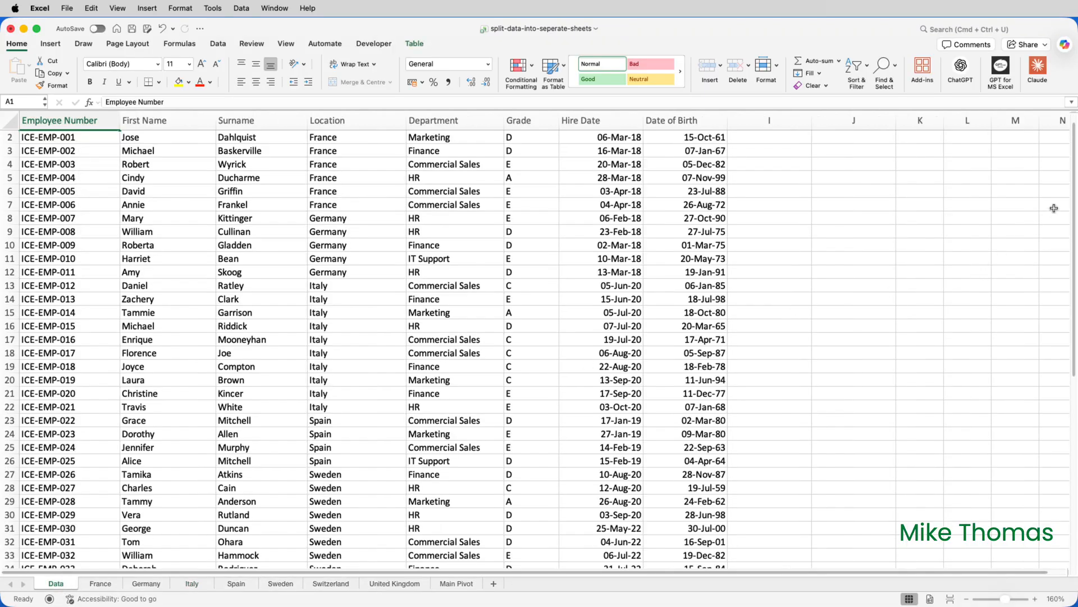
pyautogui.moveTo(1073, 198); pyautogui.dragTo(1069, 441)
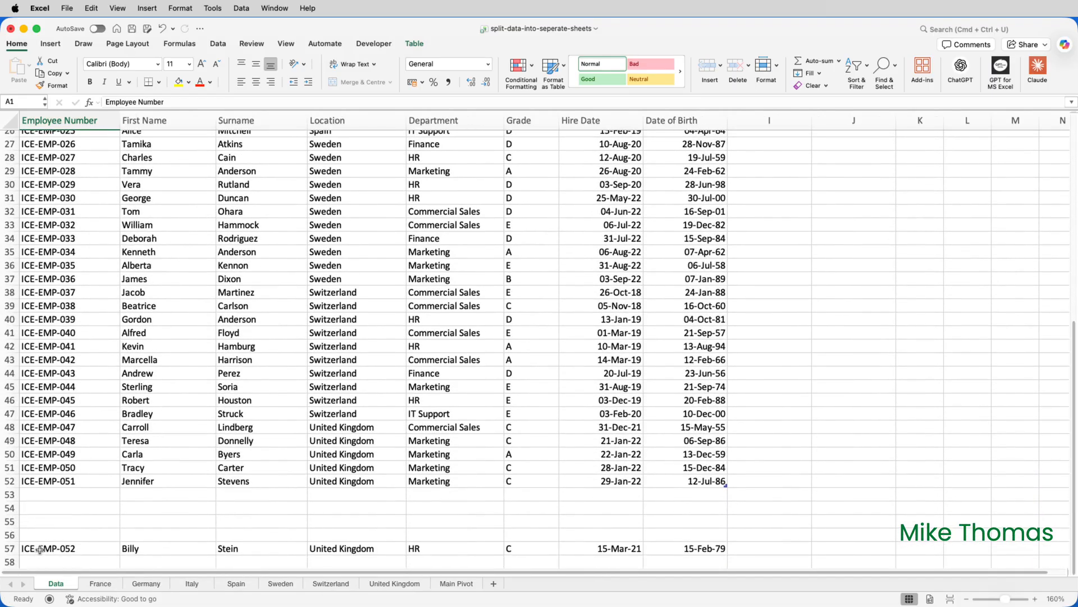
pyautogui.moveTo(41, 549); pyautogui.dragTo(660, 545)
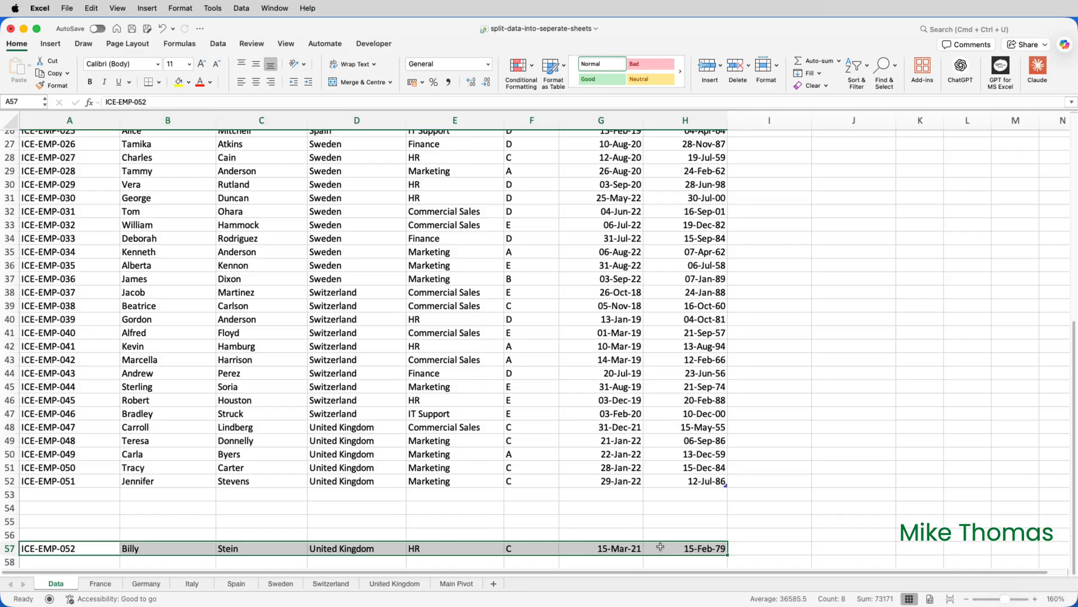
pyautogui.press('super+x')
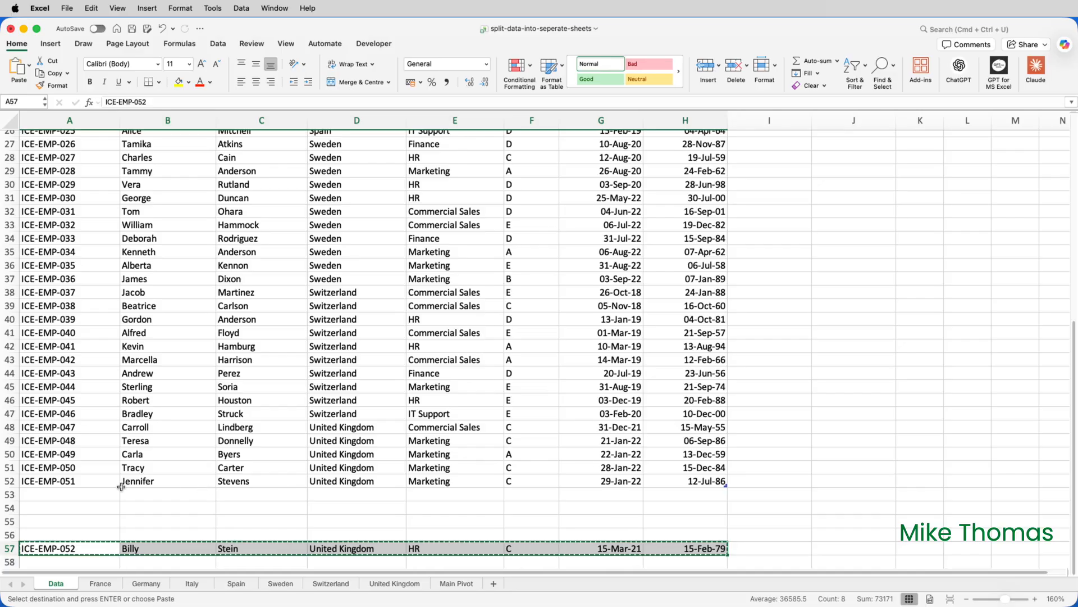
pyautogui.click(84, 493)
pyautogui.press('Return')
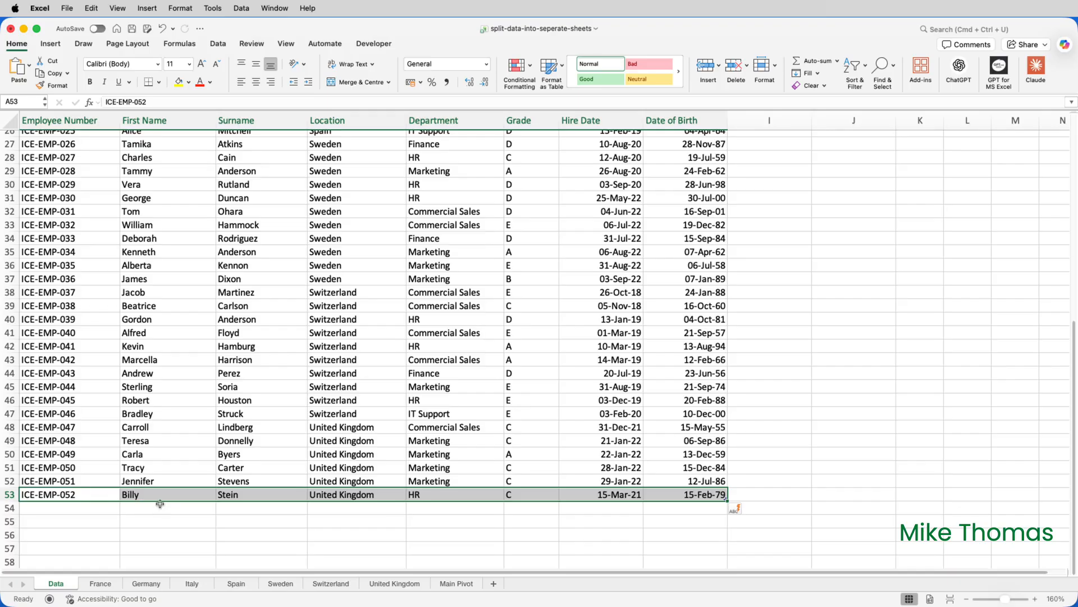
pyautogui.click(713, 548)
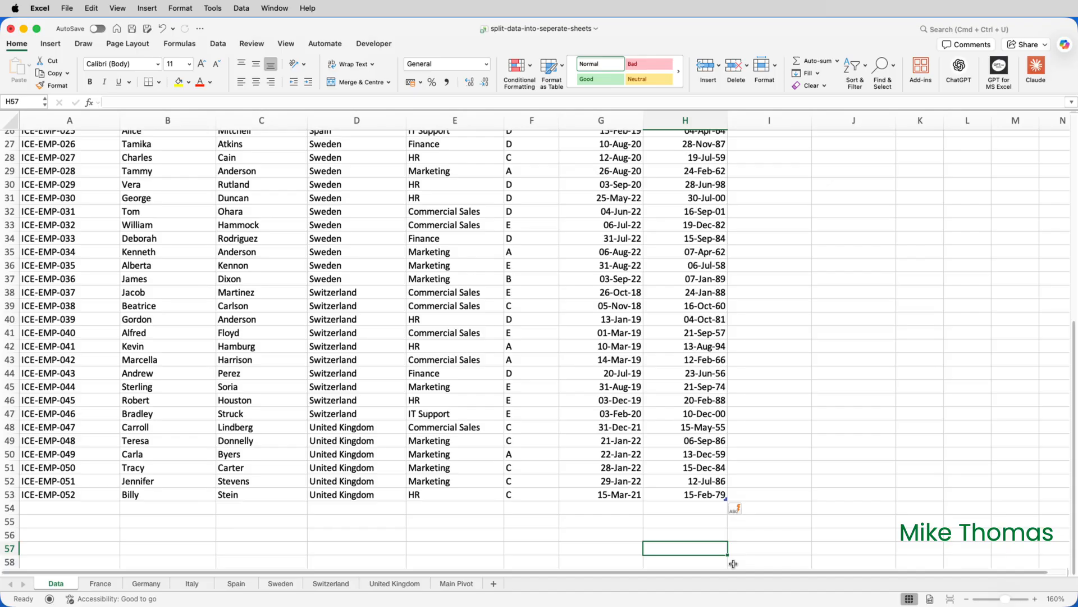
# - Check the end of the Main Pivot list and the United Kingdom sheet for the record added to the Data sheet
pyautogui.click(458, 584)
pyautogui.scroll(-5, 851, 292)
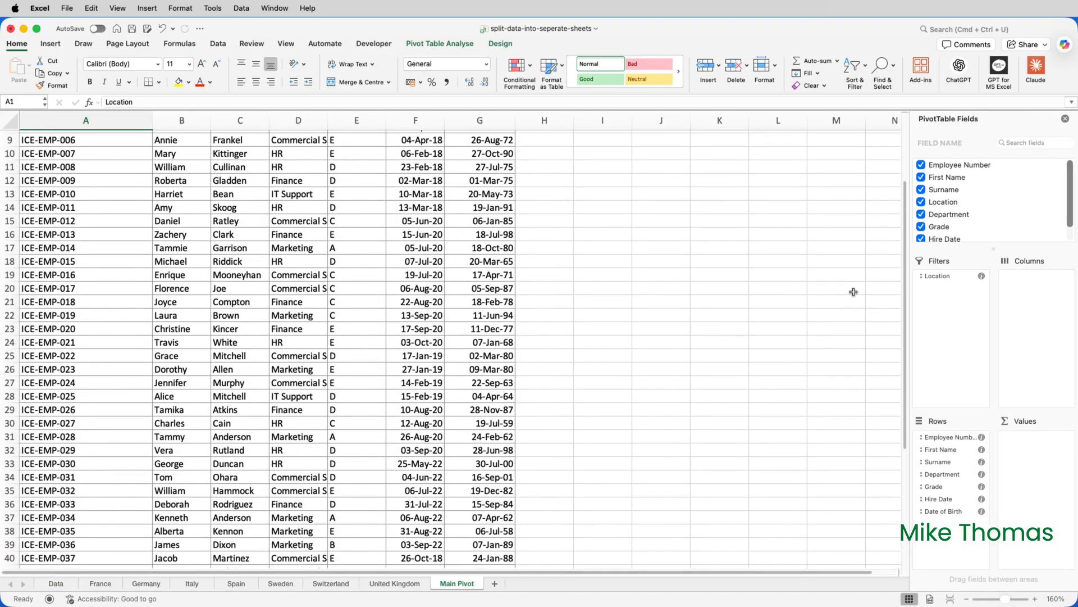
pyautogui.scroll(-10, 853, 292)
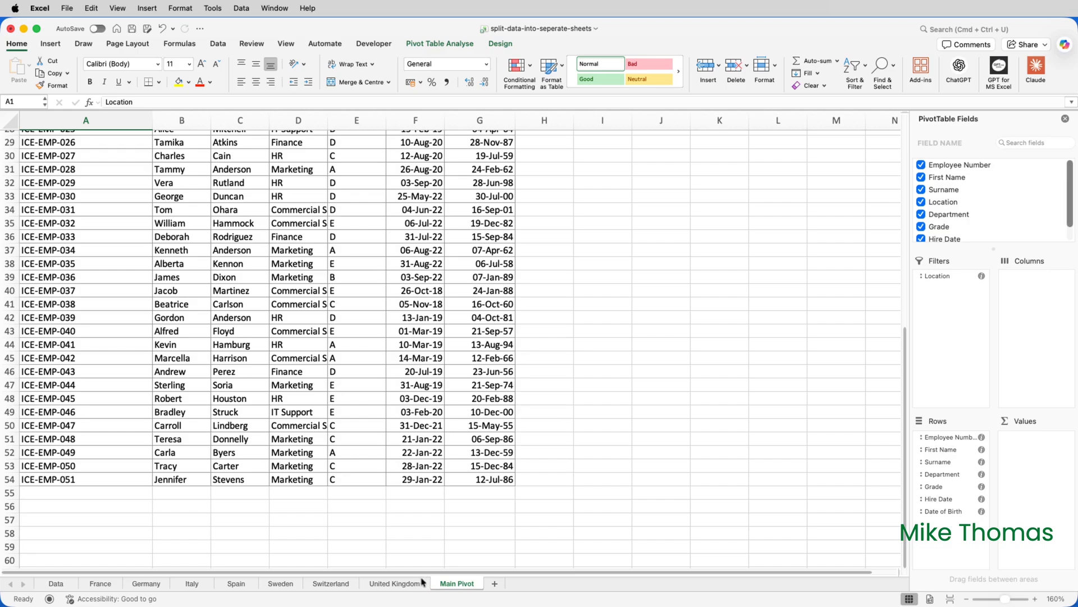
pyautogui.click(59, 584)
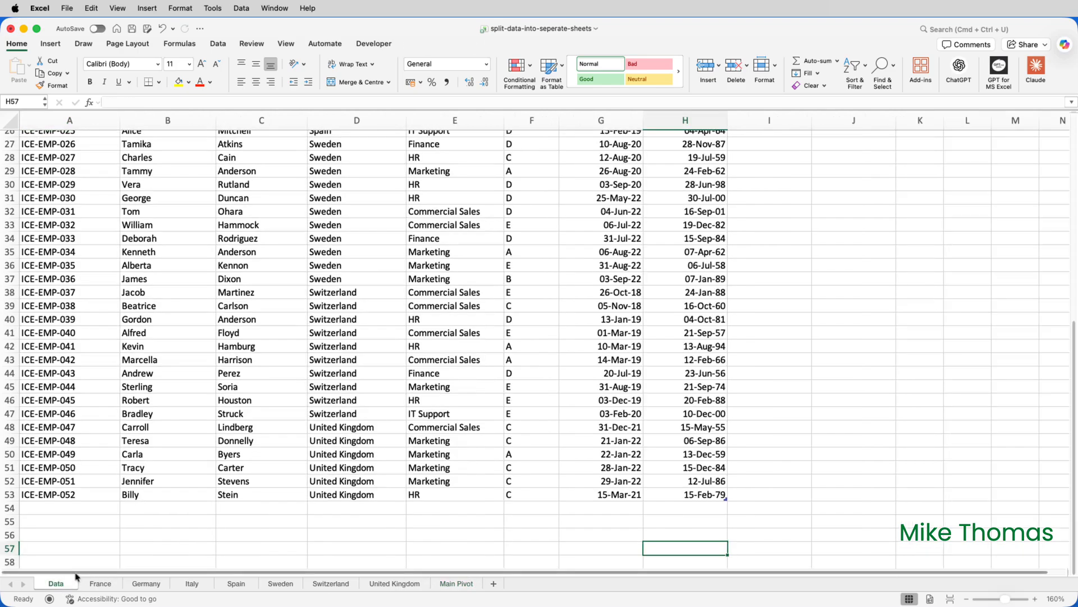
pyautogui.click(385, 585)
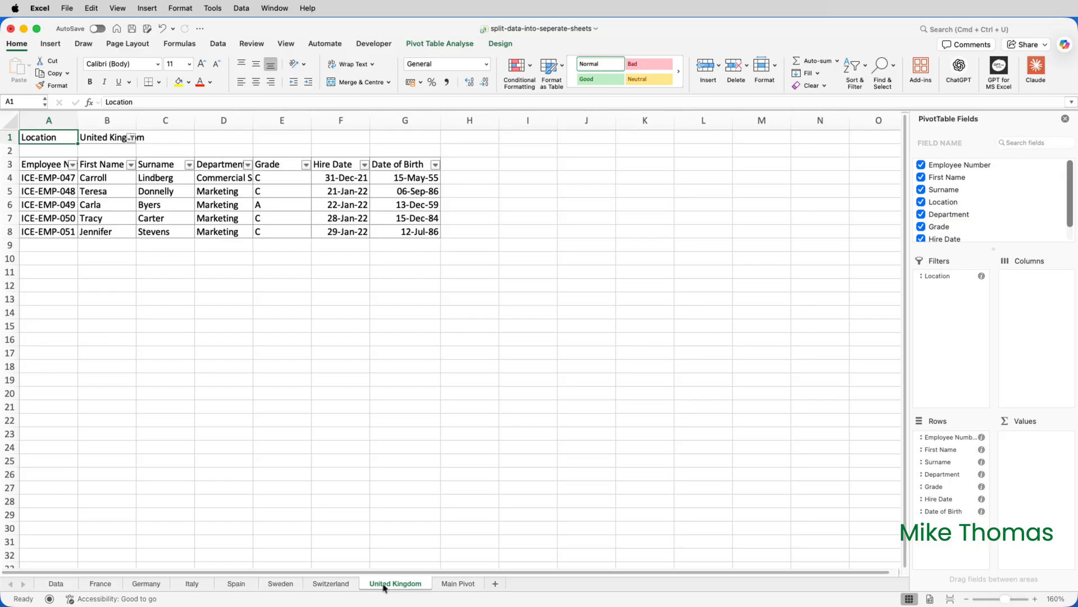
# - Refresh all pivot tables in the workbook and check the Main Pivot and United Kingdom sheets for the added record
pyautogui.click(219, 44)
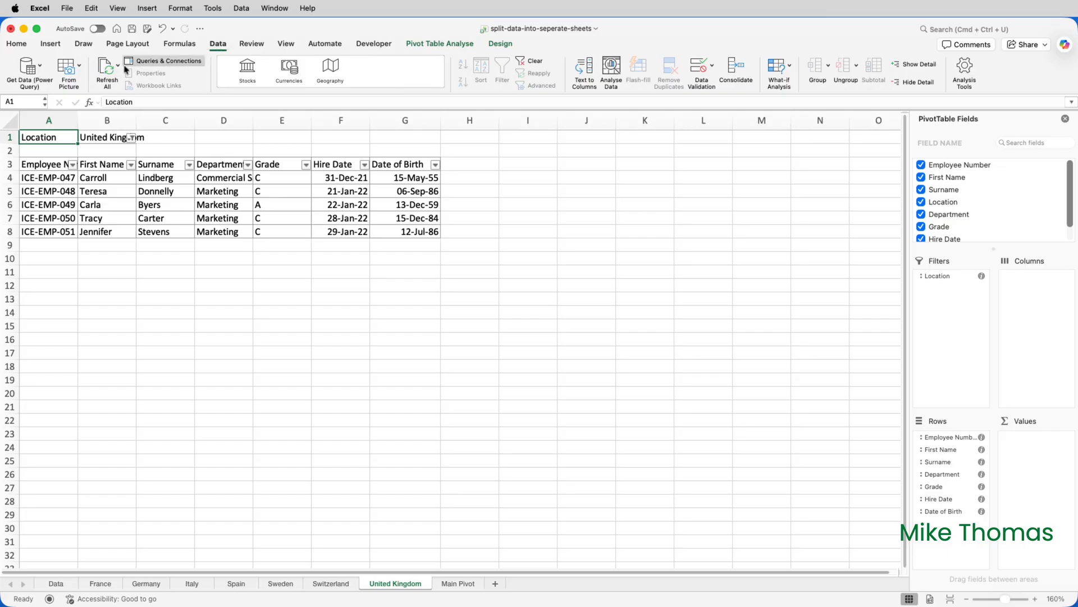
pyautogui.click(107, 70)
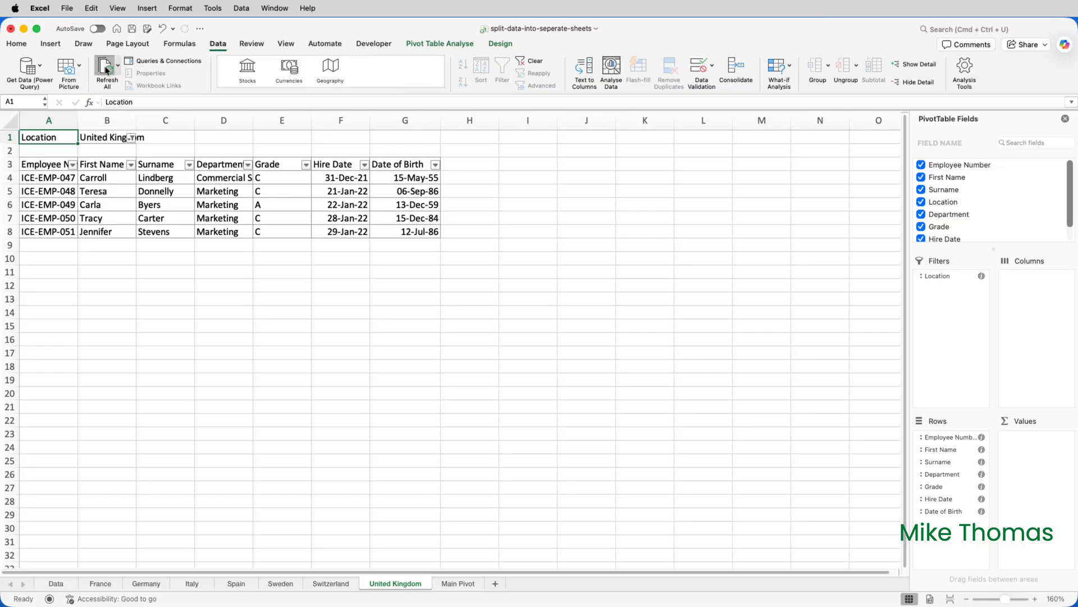
pyautogui.click(457, 586)
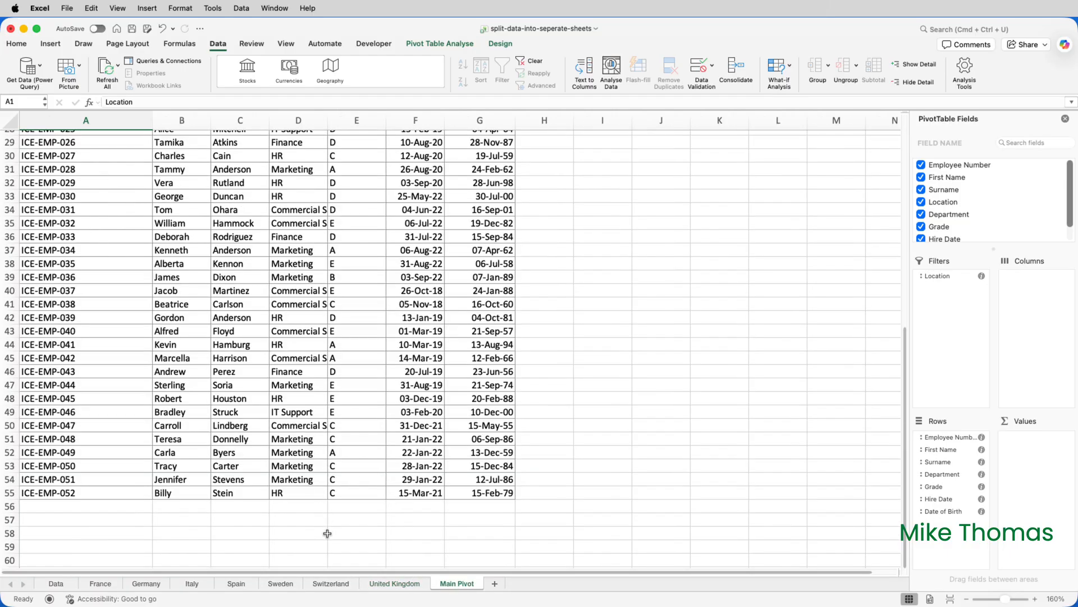
pyautogui.click(386, 586)
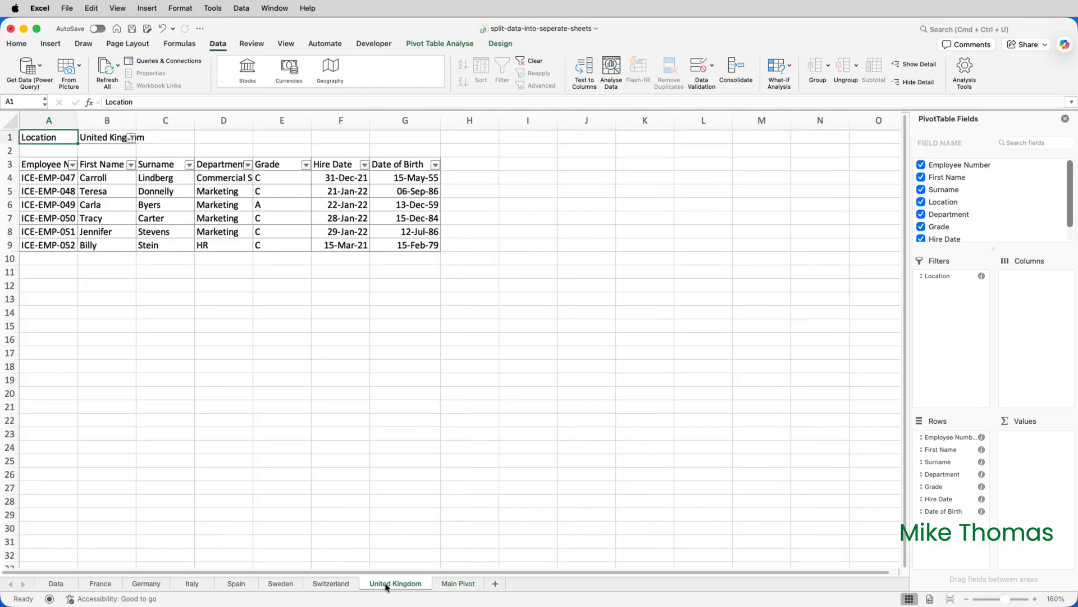